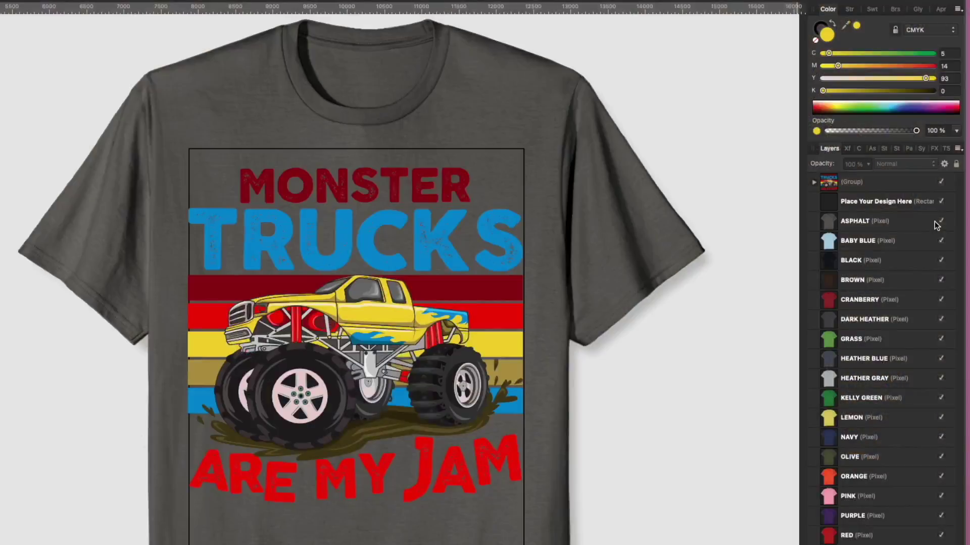
Step: Hide the Asphalt, Baby Blue, Black, Brown and Cranberry shirt layers one by one to preview the Monster Trucks design on different colours
click(942, 222)
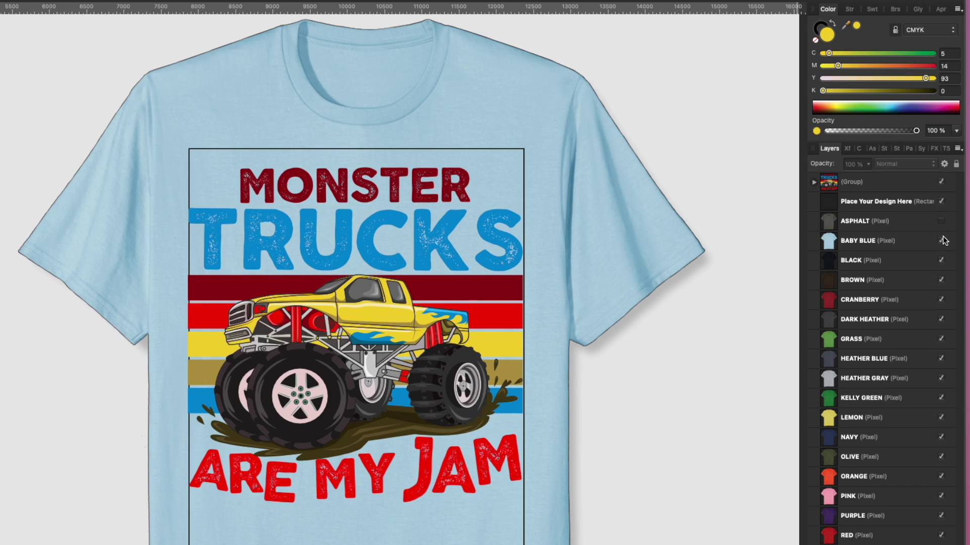
click(942, 241)
click(941, 261)
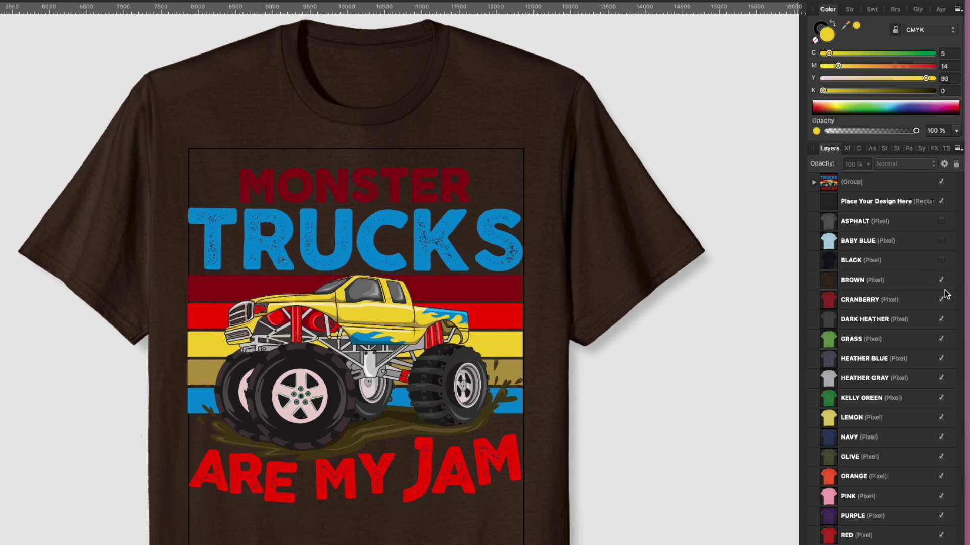
click(942, 279)
click(941, 299)
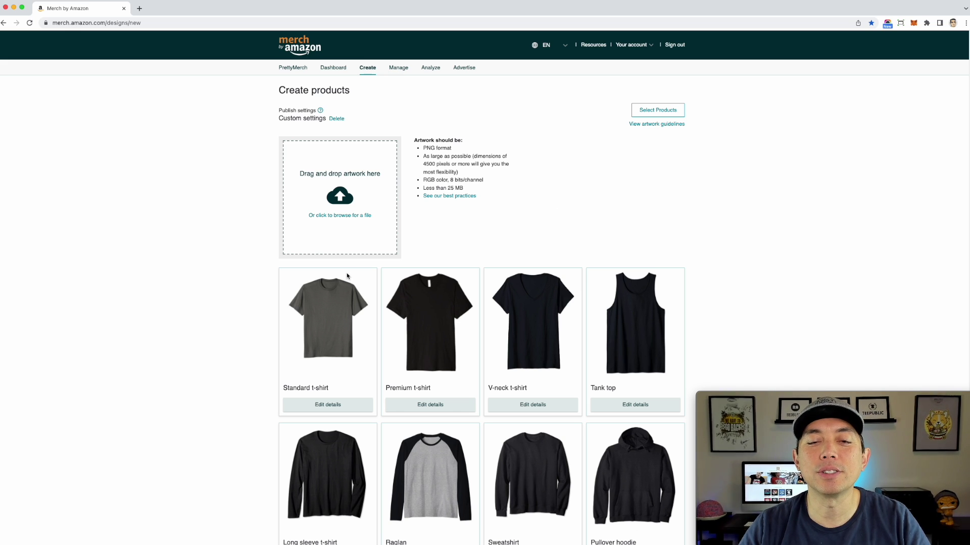
Step: On the Merch by Amazon create page, open the Standard t-shirt's details and go to its product templates
scroll(582, 270, down, 6)
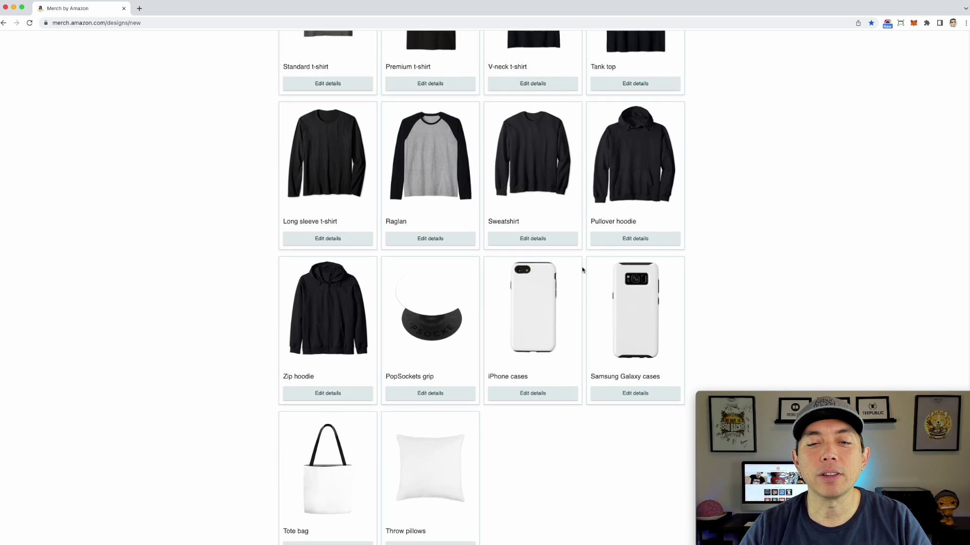
scroll(582, 269, down, 2)
scroll(580, 268, up, 8)
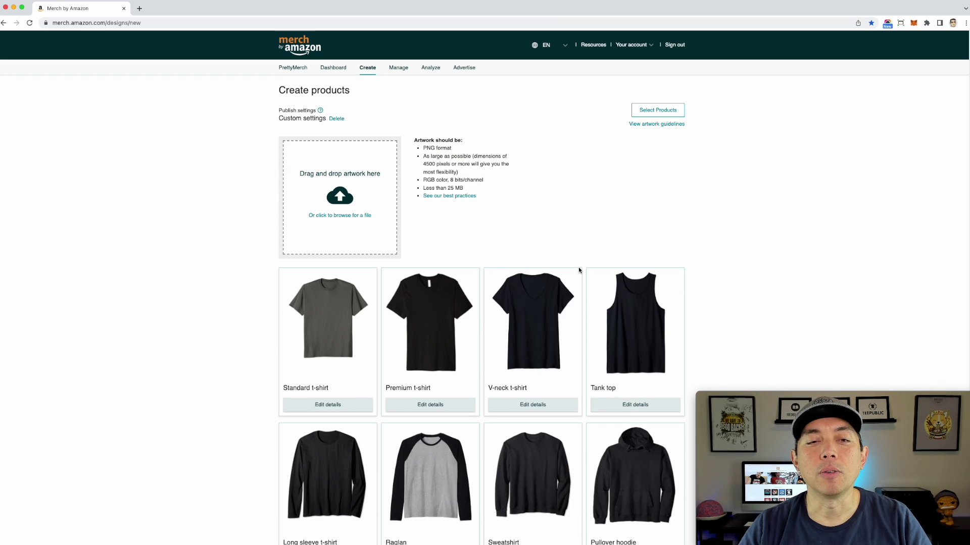
scroll(579, 270, down, 3)
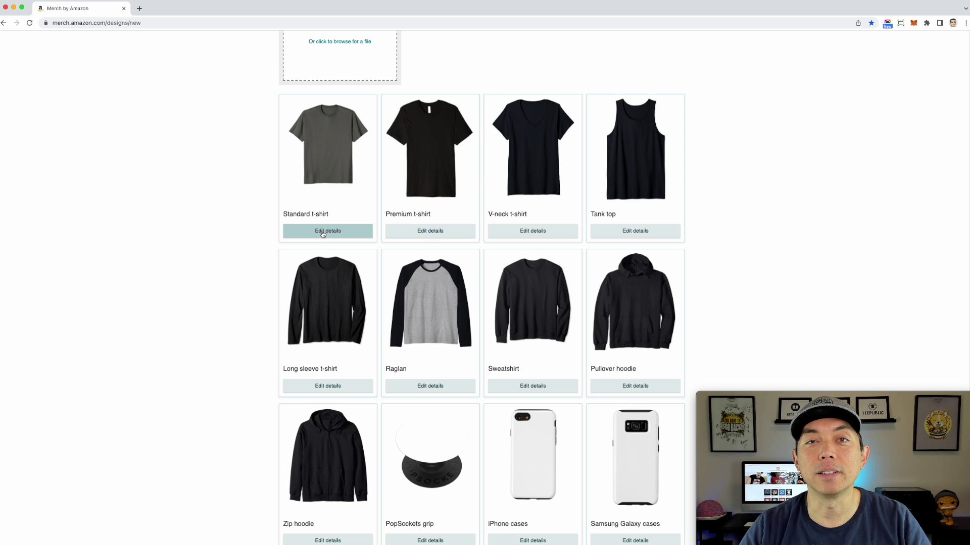
click(322, 232)
scroll(377, 300, down, 2)
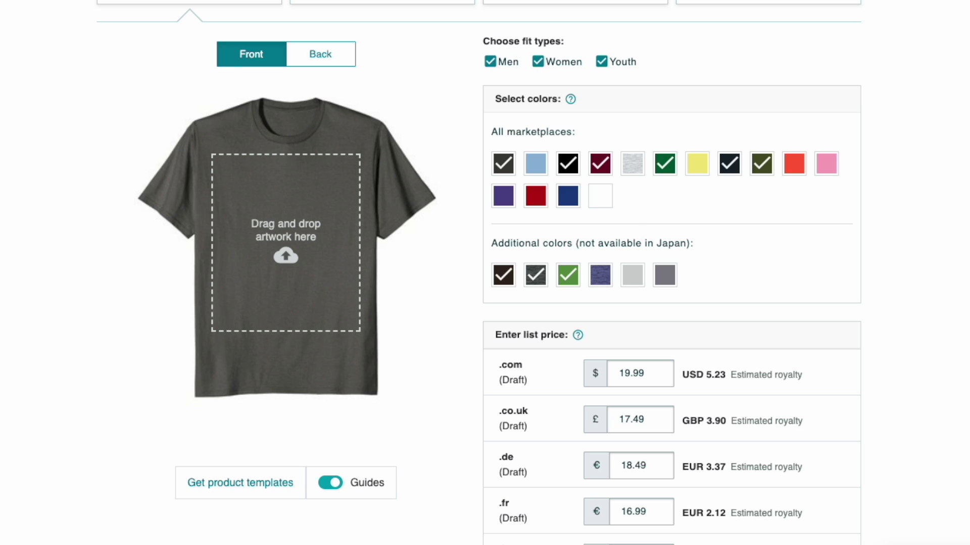
click(240, 485)
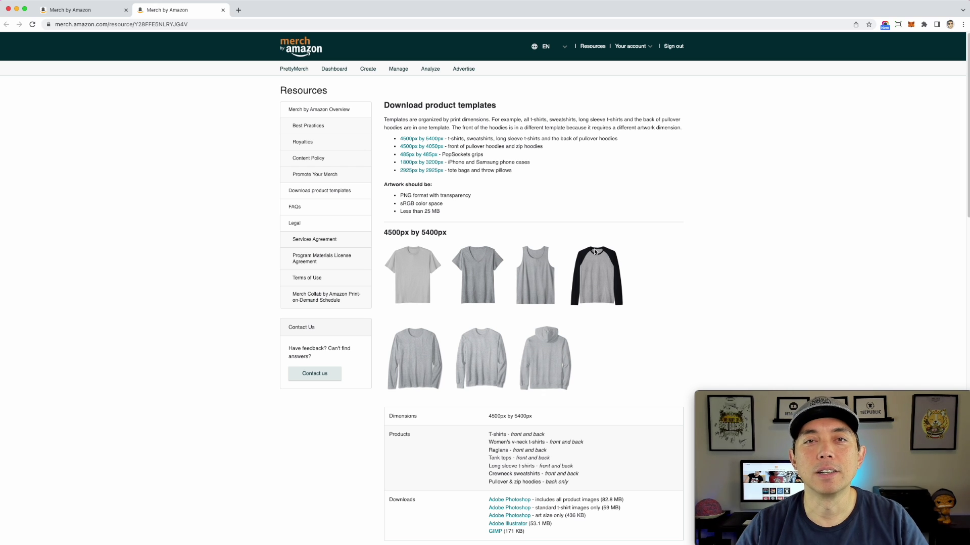
Step: Examine the downloadable product templates for each print size, from 4500px by 5400px shirts to 2925px by 2925px tote bags and pillows
scroll(595, 251, down, 1)
scroll(594, 251, down, 10)
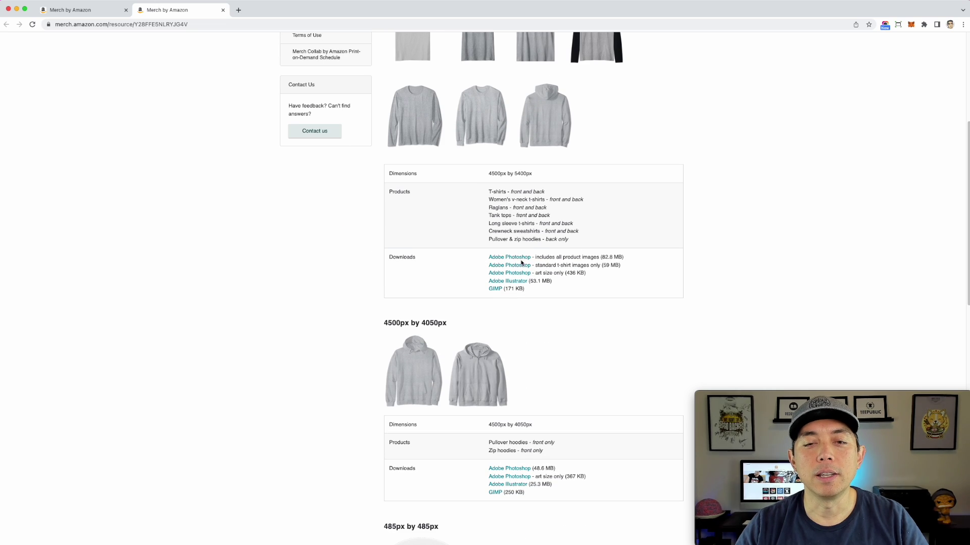
scroll(559, 271, up, 2)
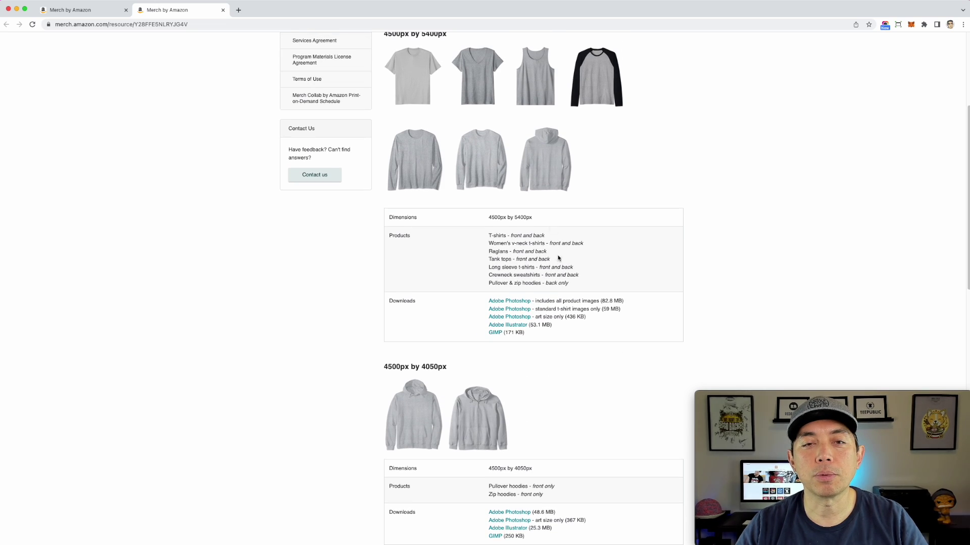
scroll(462, 113, up, 1)
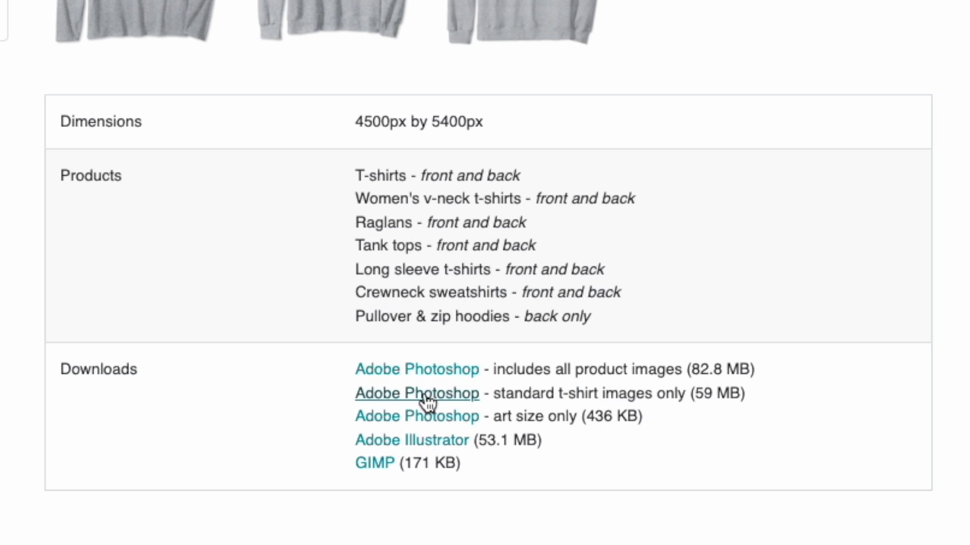
scroll(546, 384, down, 3)
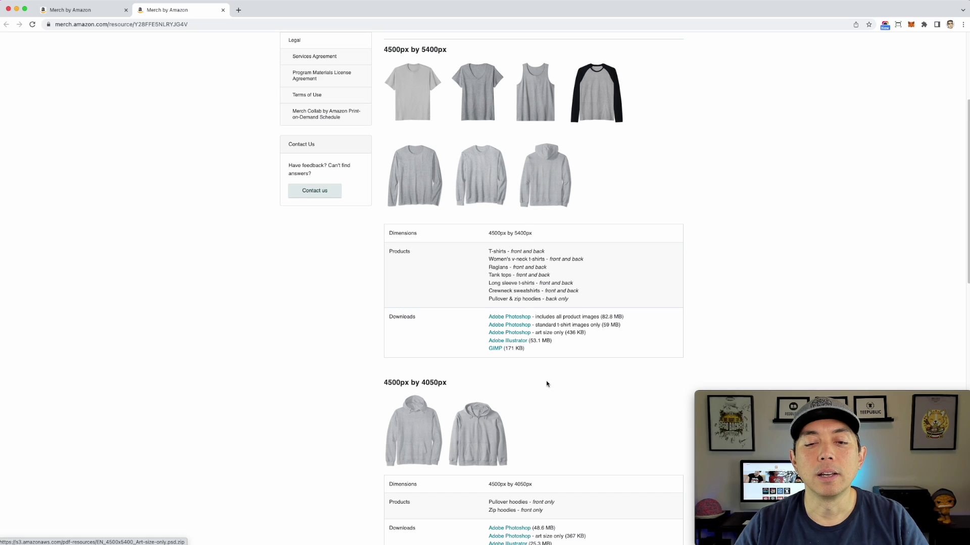
scroll(546, 384, down, 4)
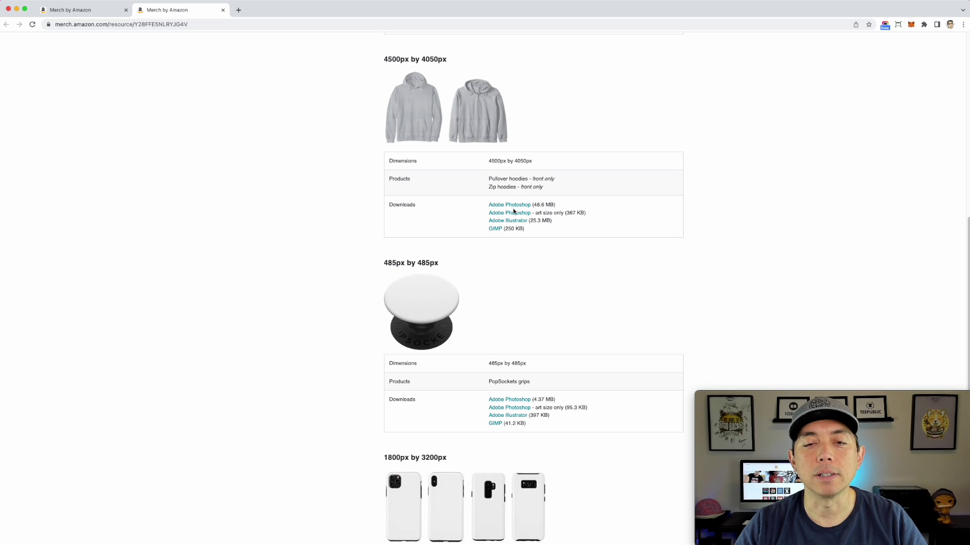
scroll(604, 294, down, 1)
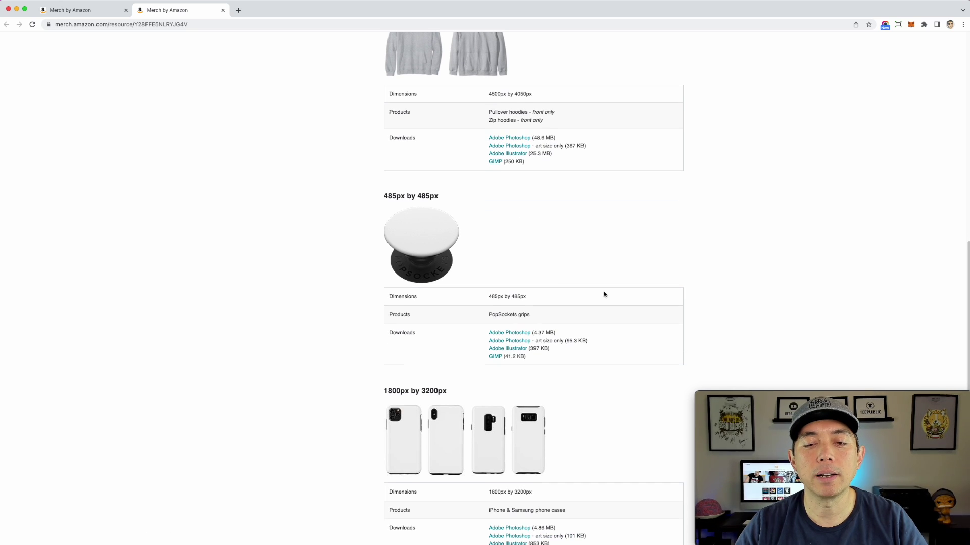
scroll(427, 245, down, 5)
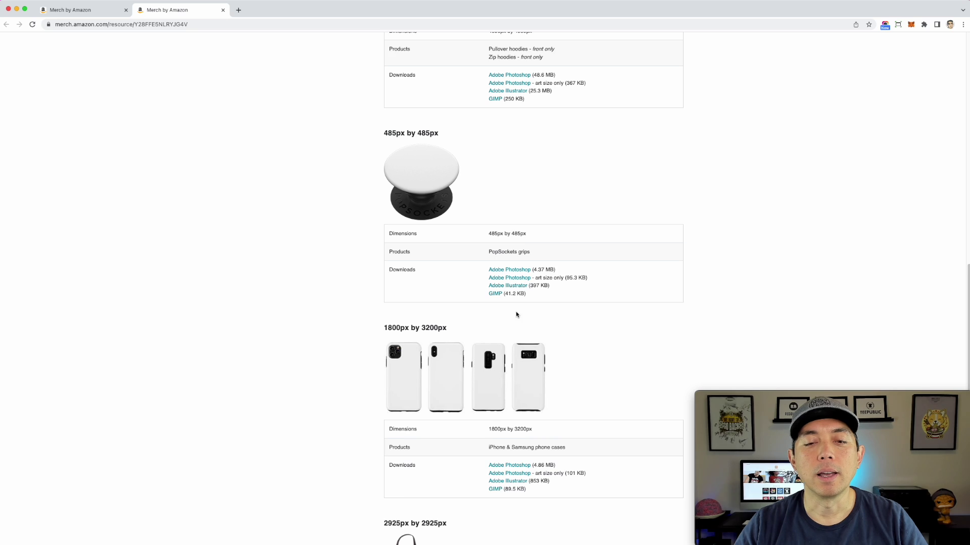
scroll(507, 313, down, 2)
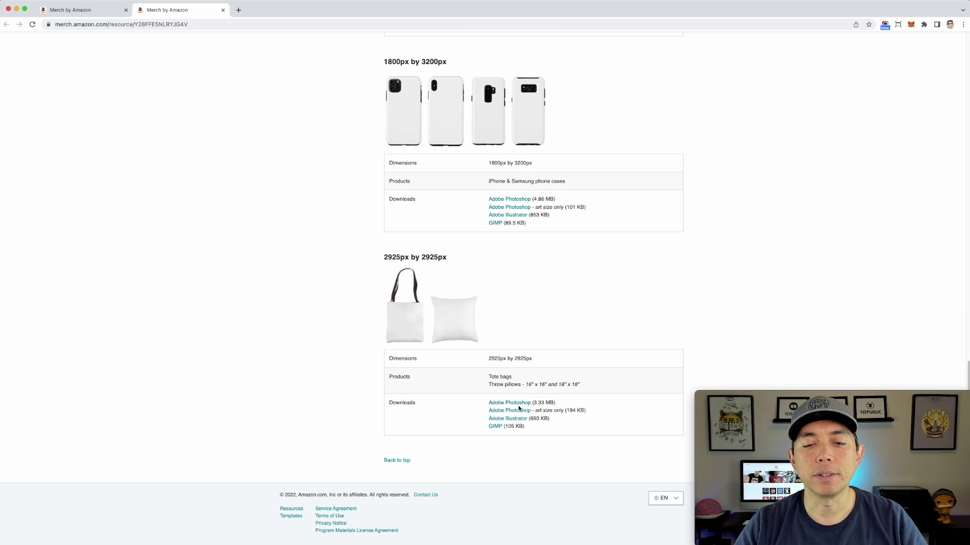
scroll(602, 317, up, 20)
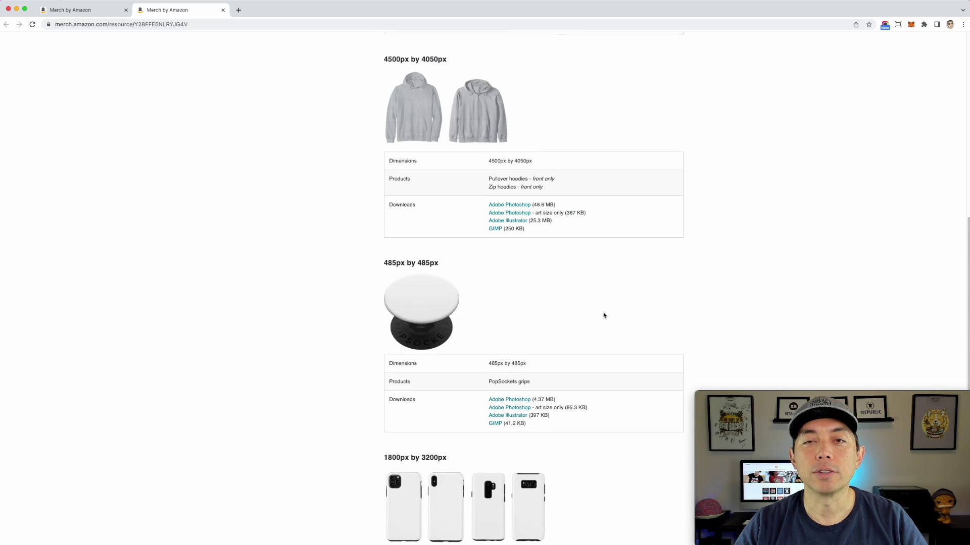
scroll(602, 316, up, 1)
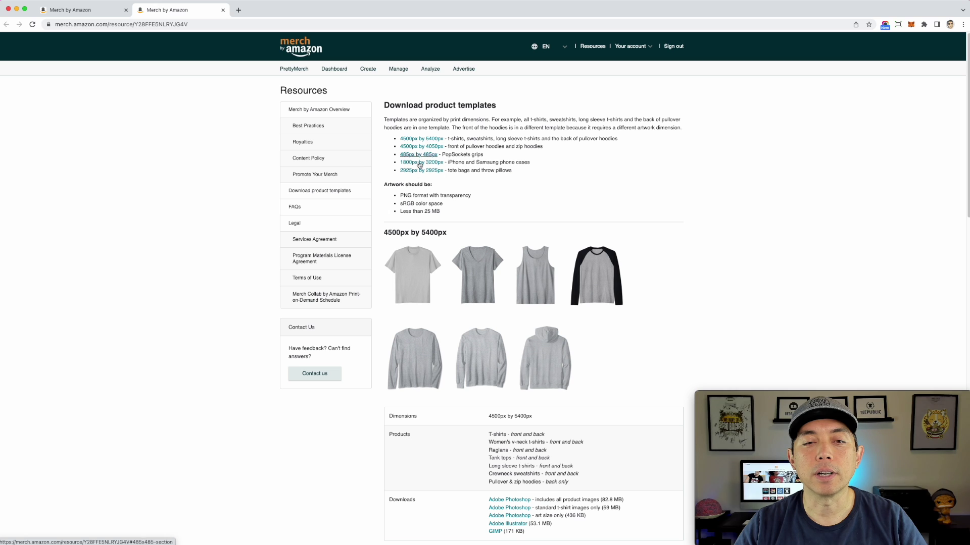
scroll(609, 222, down, 4)
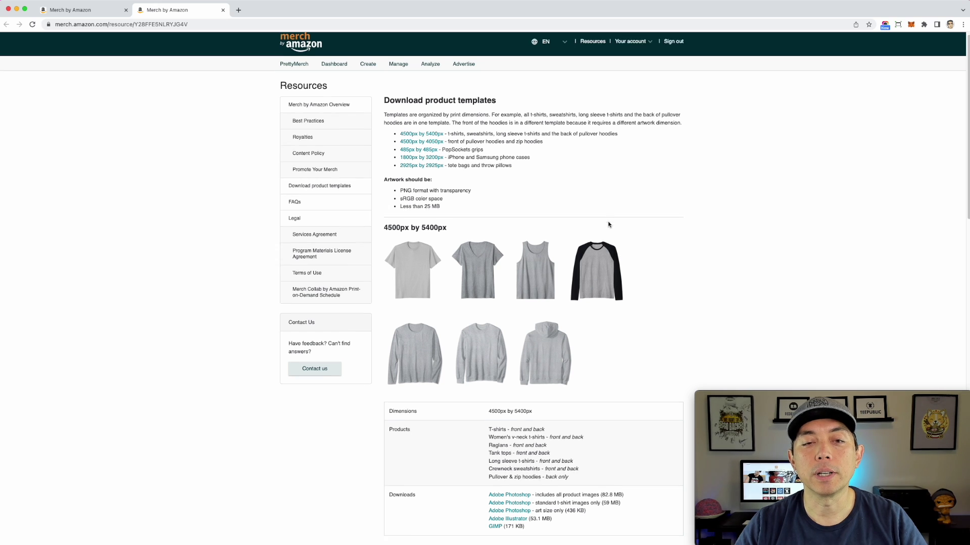
scroll(589, 203, down, 1)
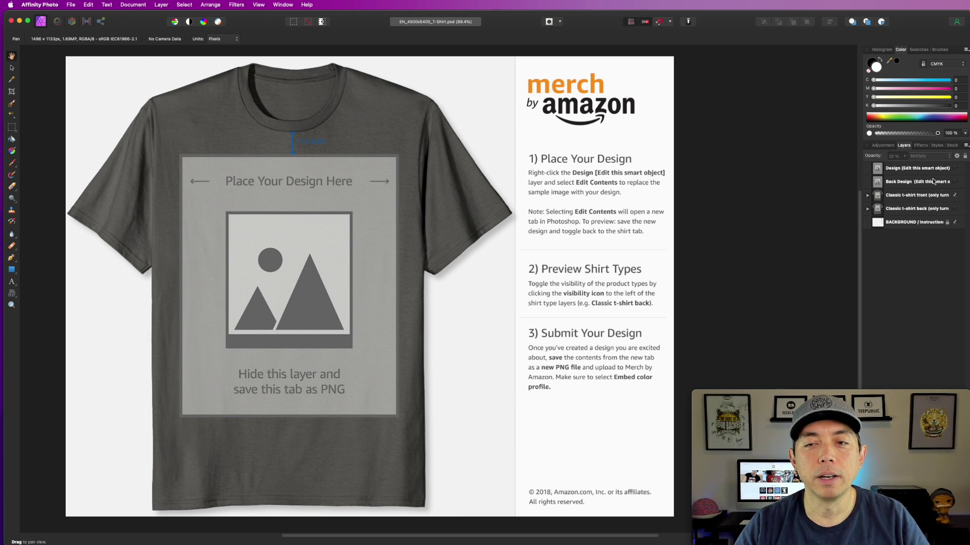
Step: In Affinity Photo, show the Design and Back Design smart object layers of the t-shirt template and hide both again
click(955, 168)
click(955, 182)
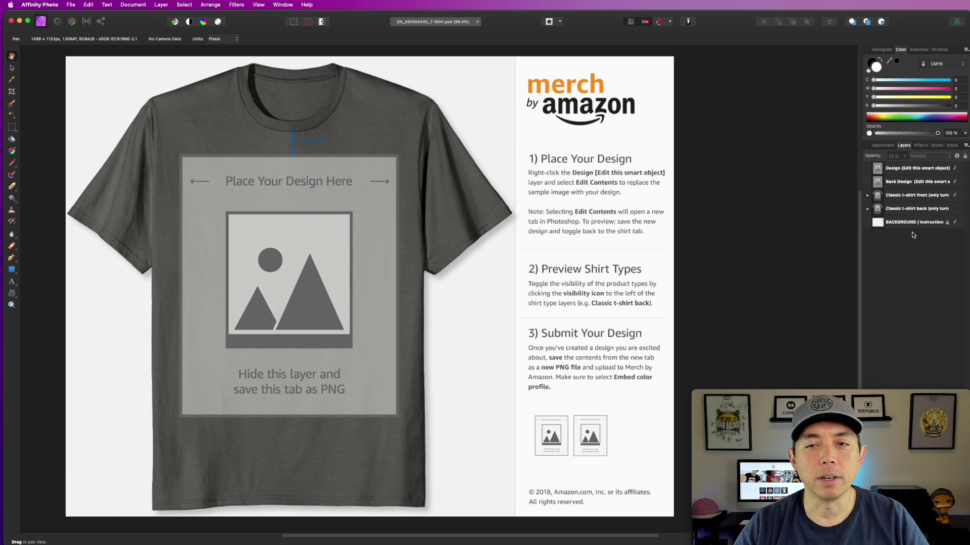
click(955, 169)
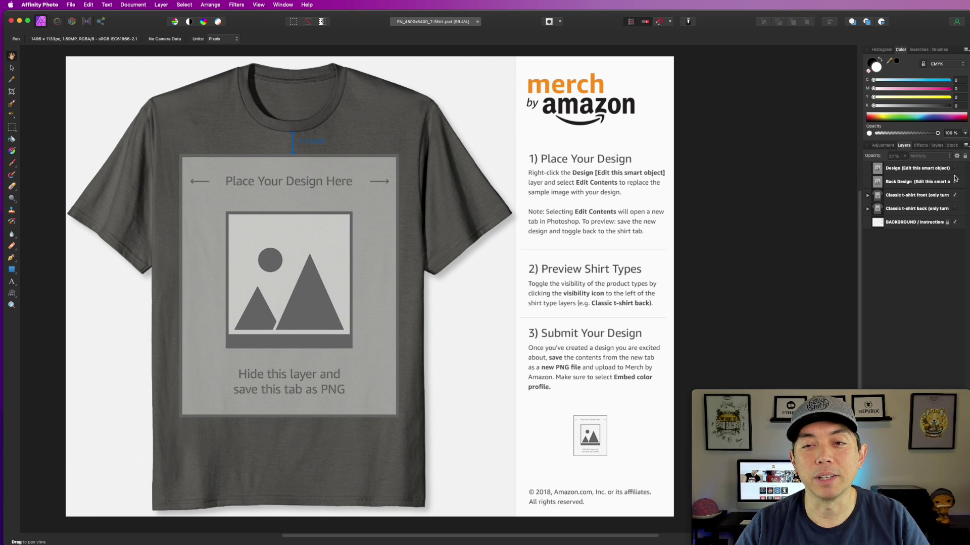
click(955, 182)
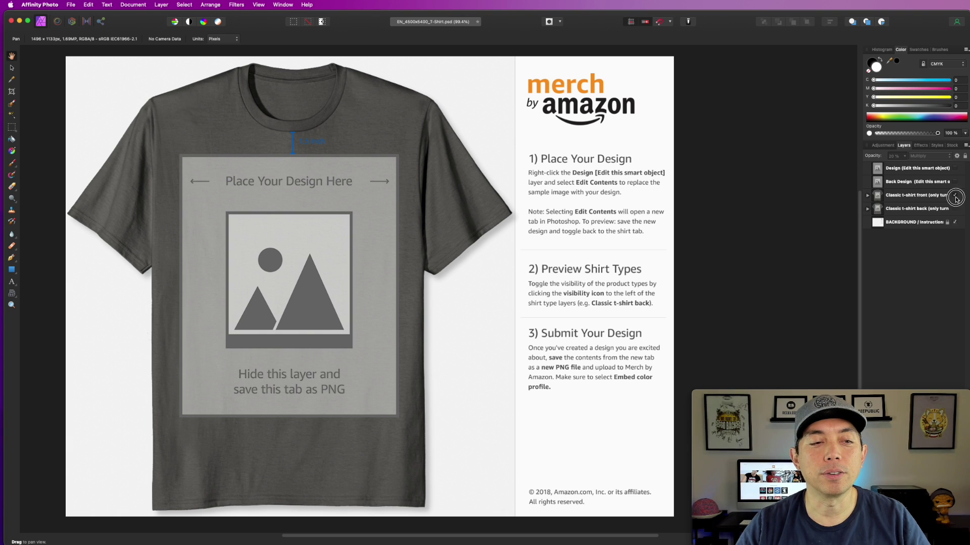
Step: Toggle the visibility of the classic t-shirt front and back groups and restore each one
click(955, 197)
click(955, 196)
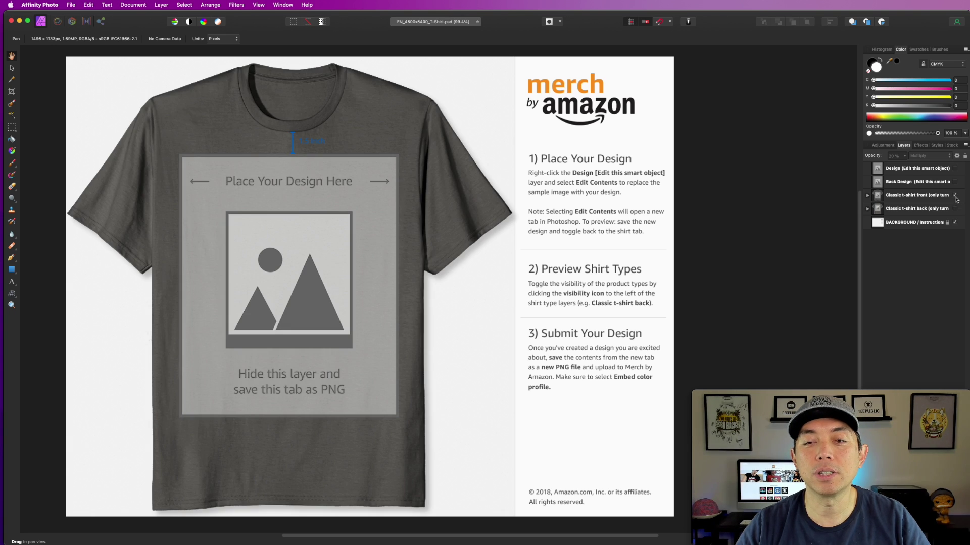
click(956, 210)
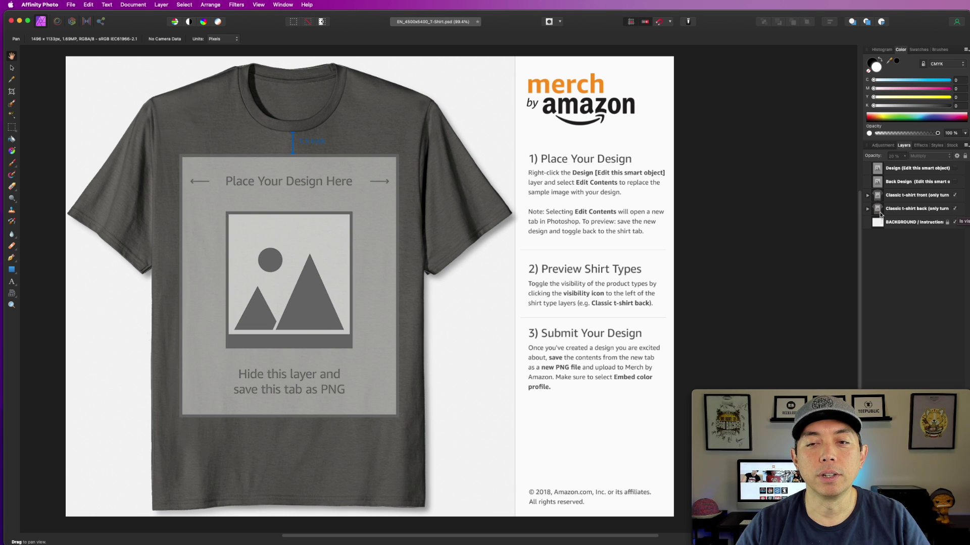
click(955, 208)
Step: Expand the classic t-shirt front group and hide its GUIDE group
click(867, 197)
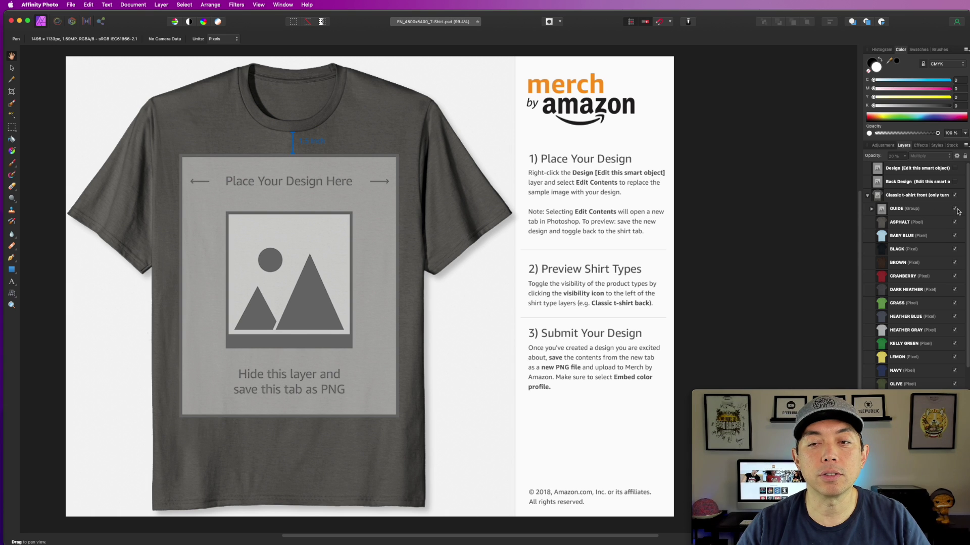
click(955, 209)
click(955, 209)
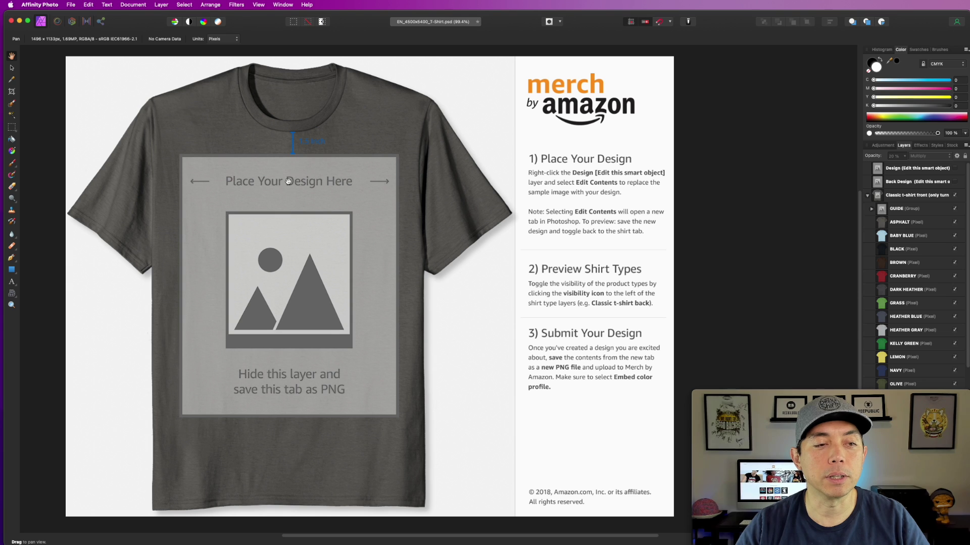
click(954, 210)
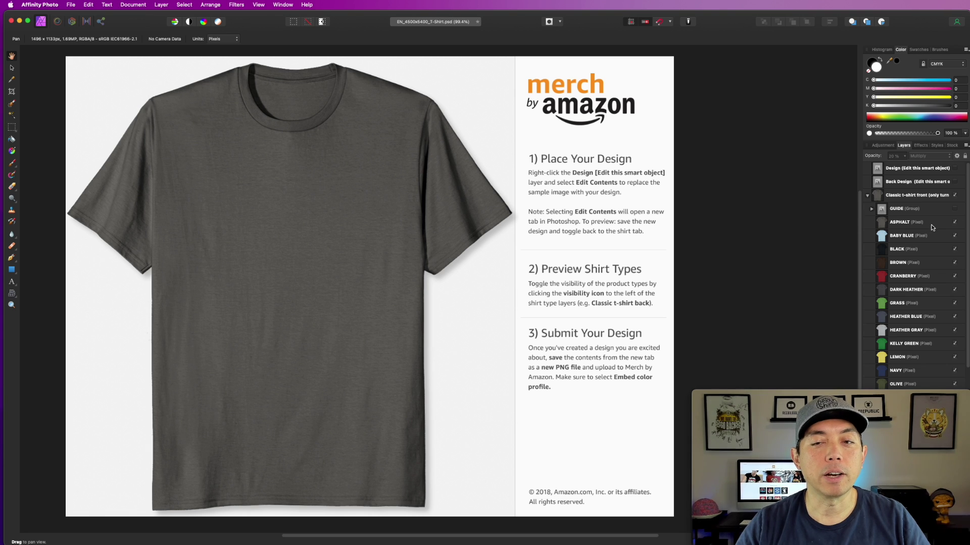
Step: Hide the Asphalt, Baby Blue, Black, Brown, Cranberry, Dark Heather and Grass layers one by one to preview the shirt colours
click(956, 222)
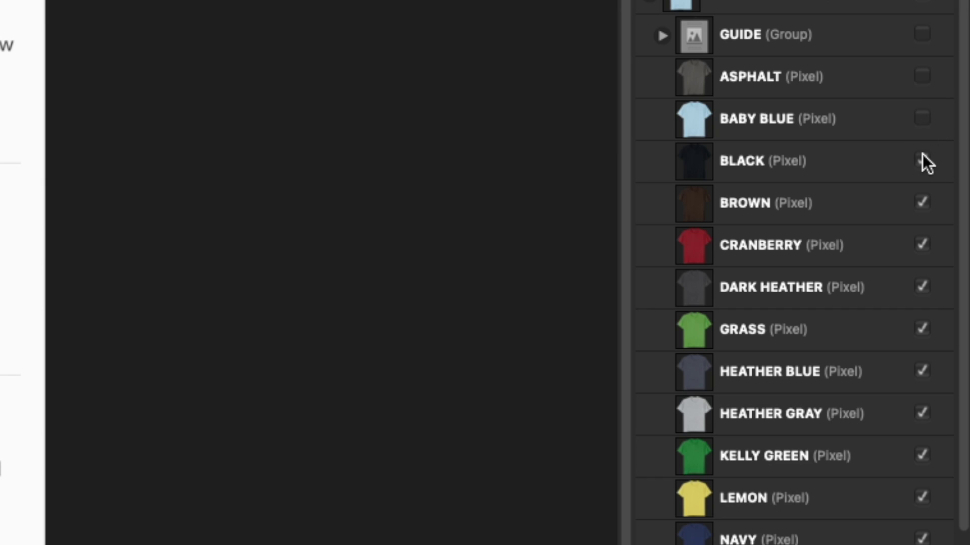
click(922, 156)
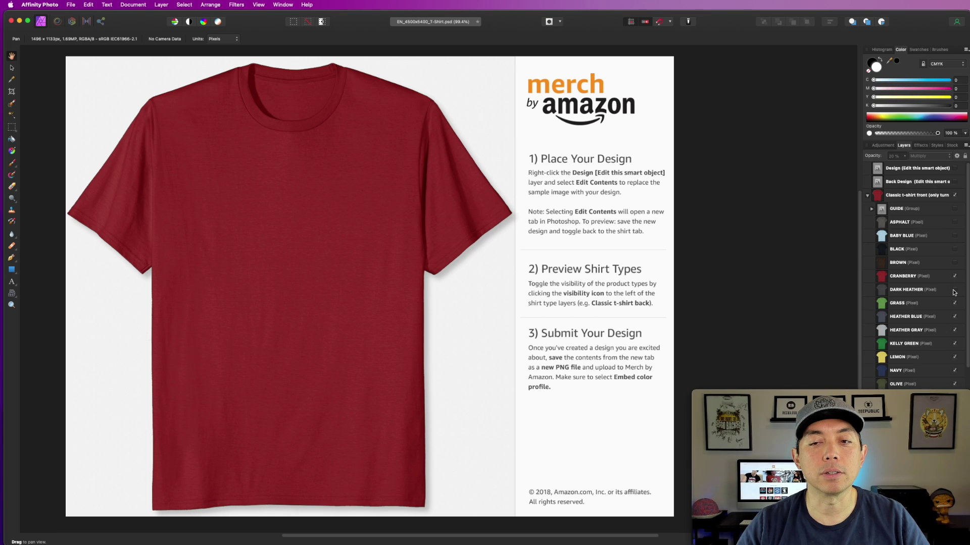
click(954, 276)
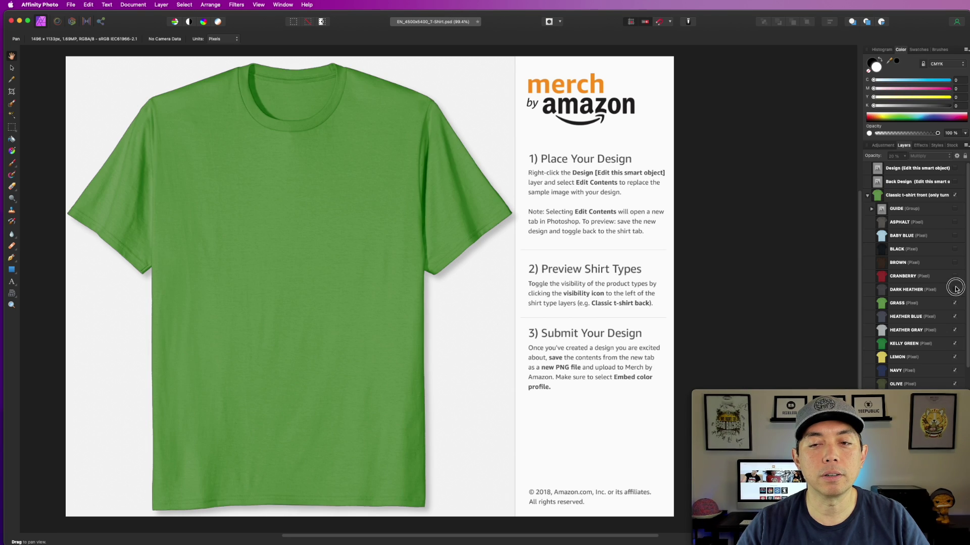
click(954, 290)
click(954, 291)
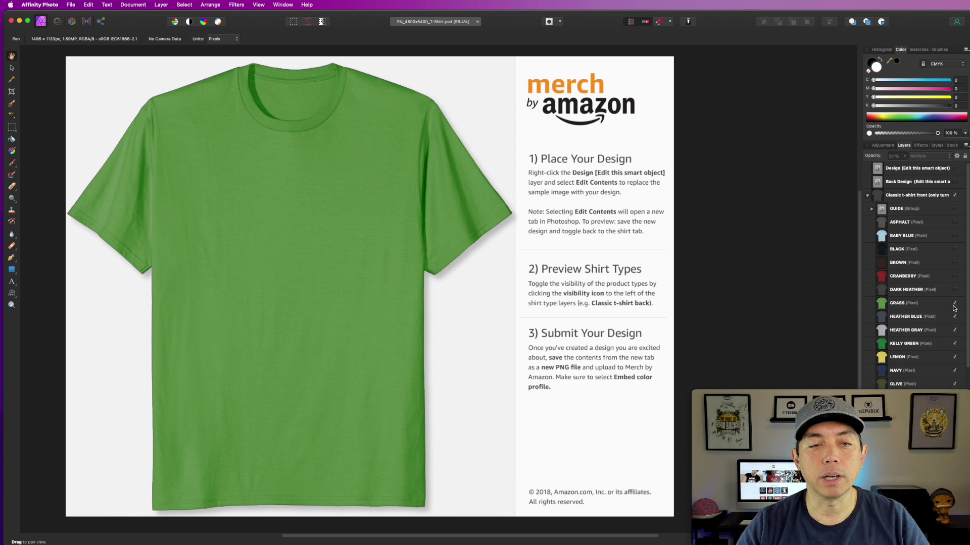
click(954, 303)
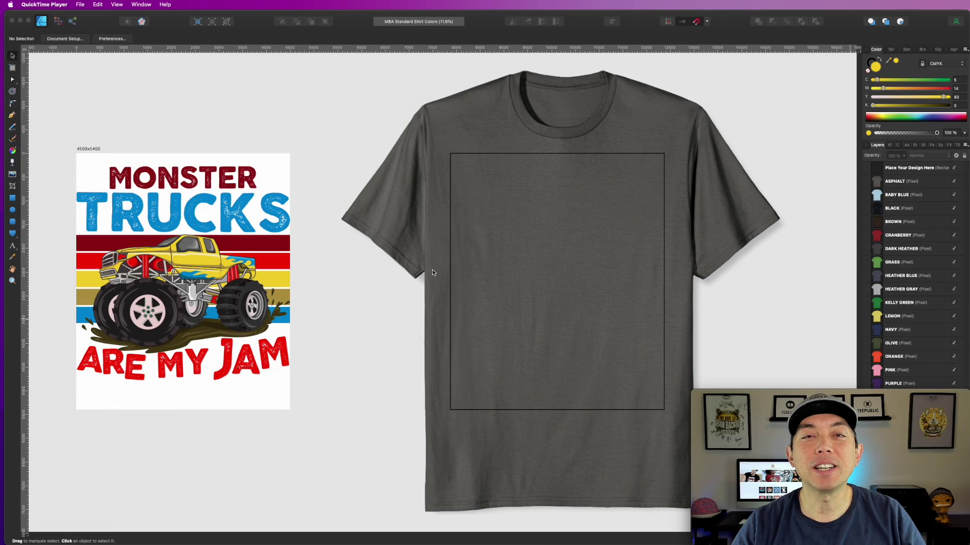
Step: In Affinity Designer, move the Monster Trucks design from the 4500x5400 artboard into the placement rectangle on the shirt
drag(57, 150, 334, 425)
mouse_move(210, 275)
mouse_down()
mouse_move(281, 415)
mouse_move(365, 483)
mouse_move(195, 275)
mouse_move(208, 276)
mouse_up()
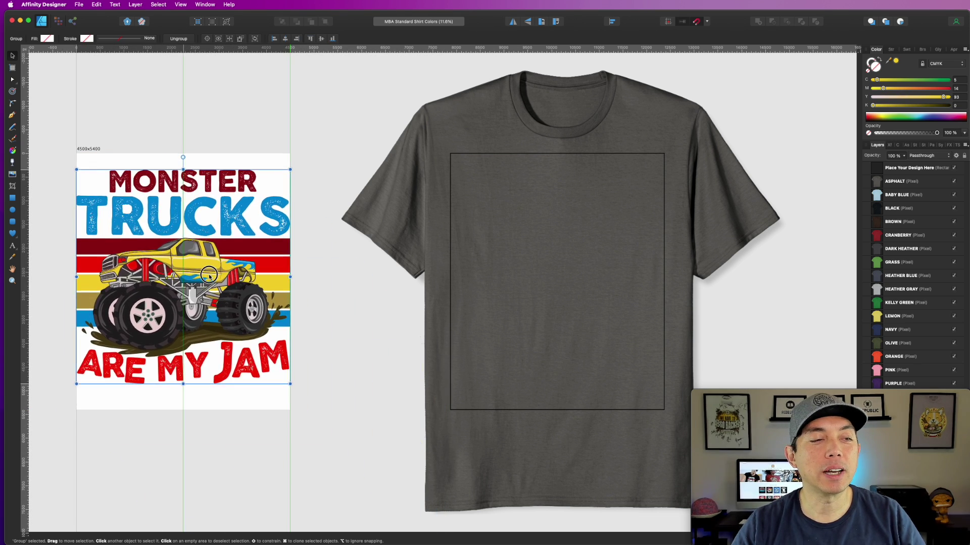
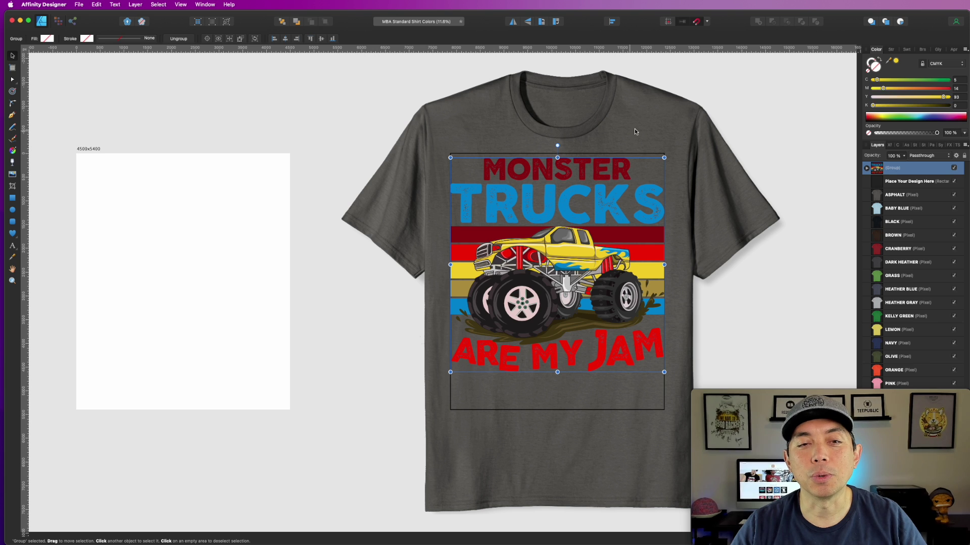
Step: Deselect the design and hide the Place Your Design Here rectangle
click(788, 167)
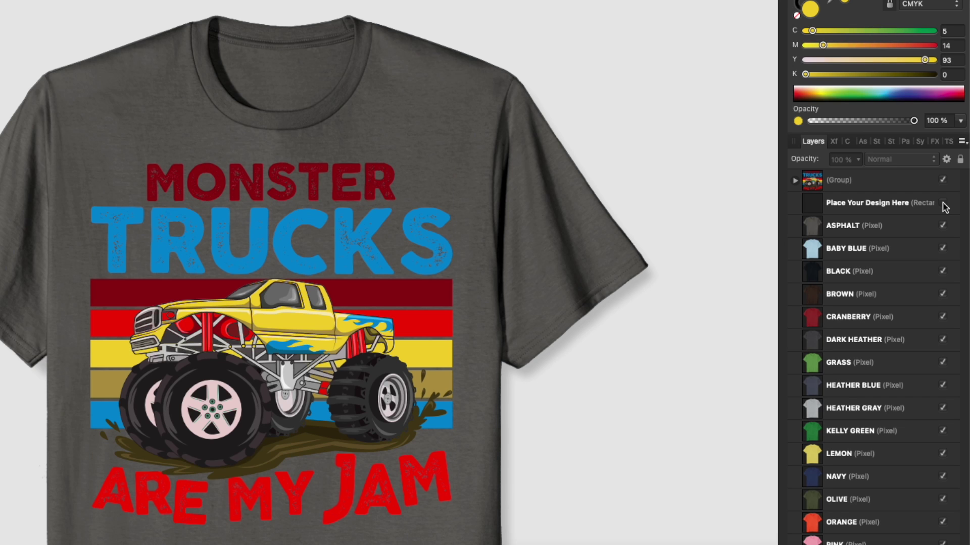
click(909, 112)
Step: Hide the Asphalt, Baby Blue, Black, Brown, Cranberry, Dark Heather and Grass layers one by one to check the design on each shirt colour
click(942, 227)
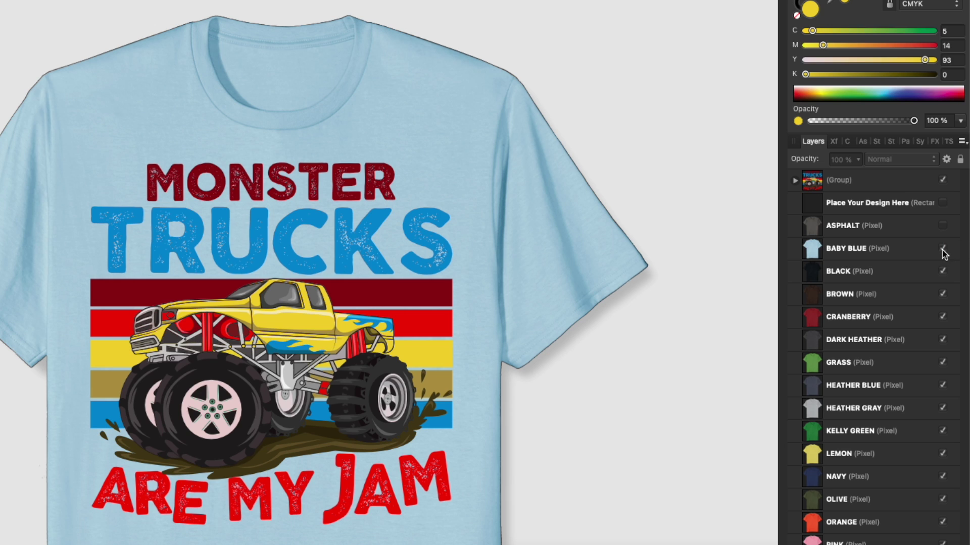
click(942, 248)
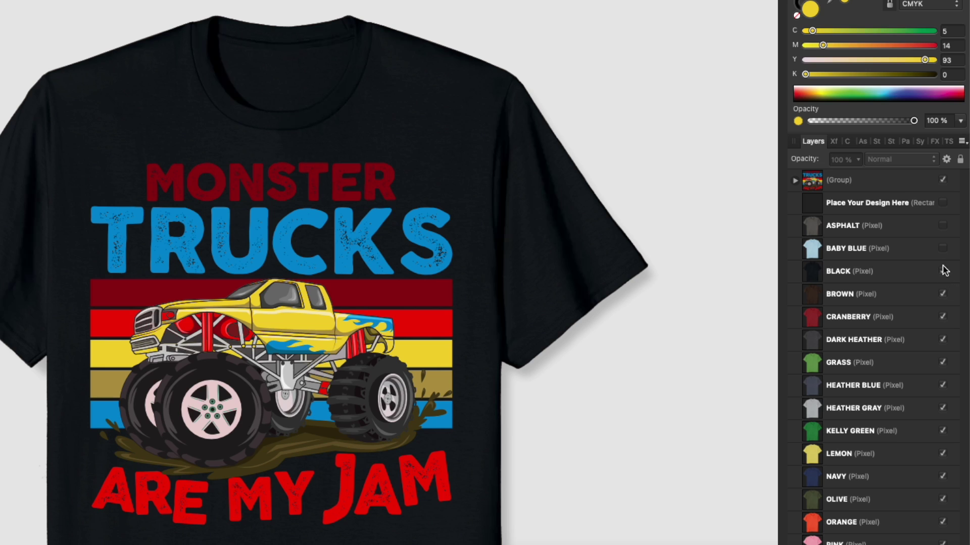
click(942, 271)
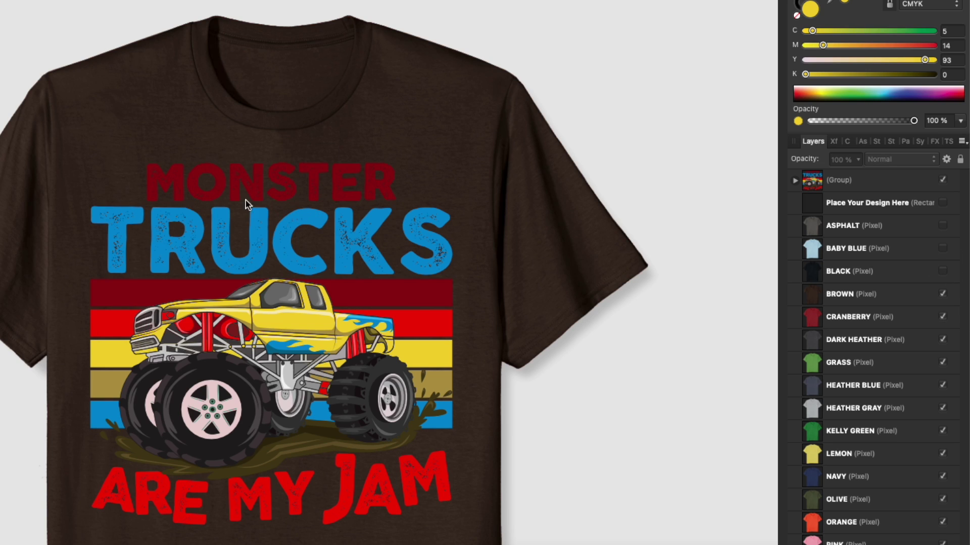
click(943, 294)
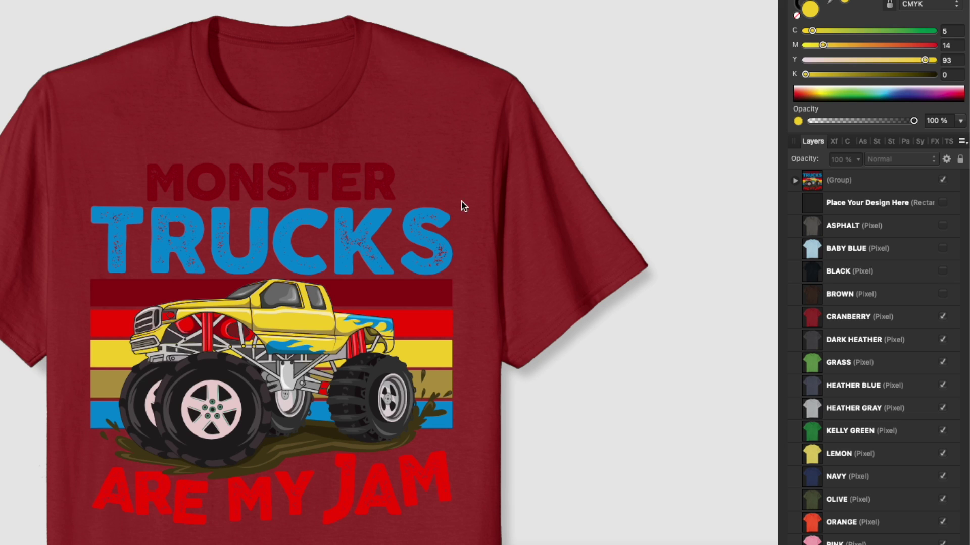
click(942, 319)
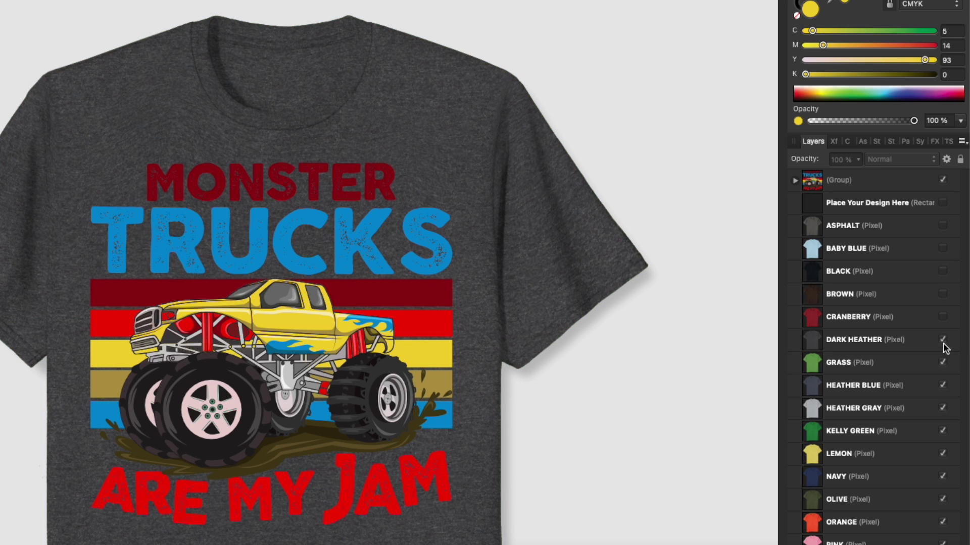
click(943, 341)
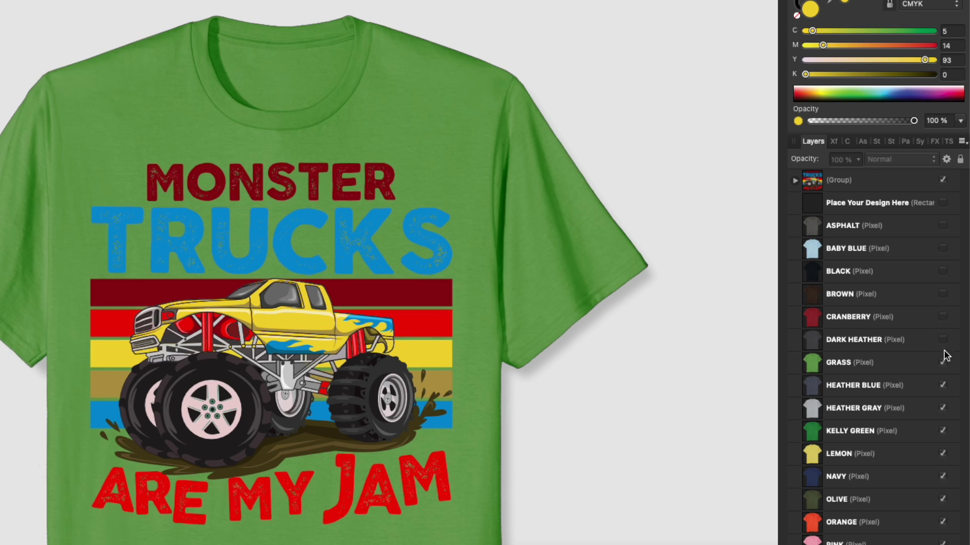
click(942, 364)
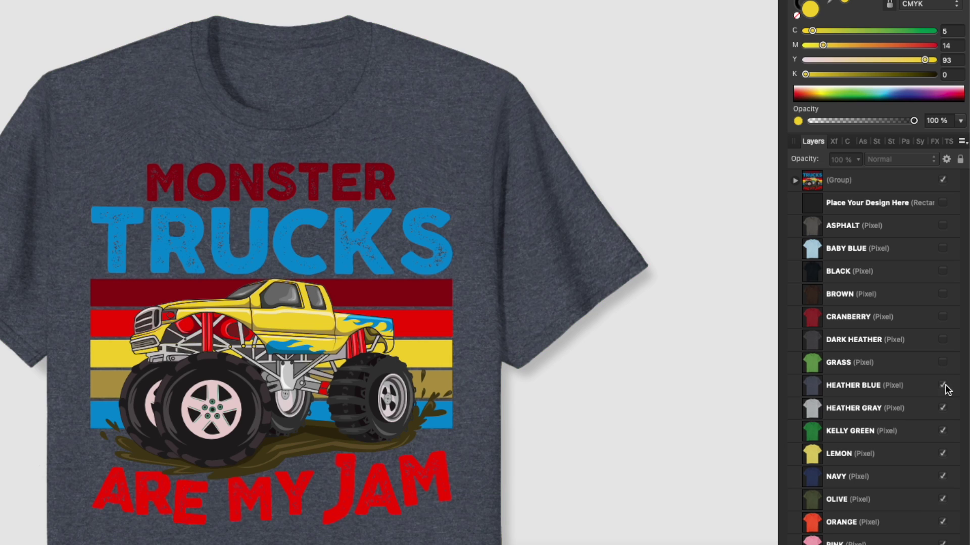
Step: Continue the colour check by hiding the Heather Blue, Heather Gray, Kelly Green, Lemon, Navy and Olive layers one by one
click(942, 386)
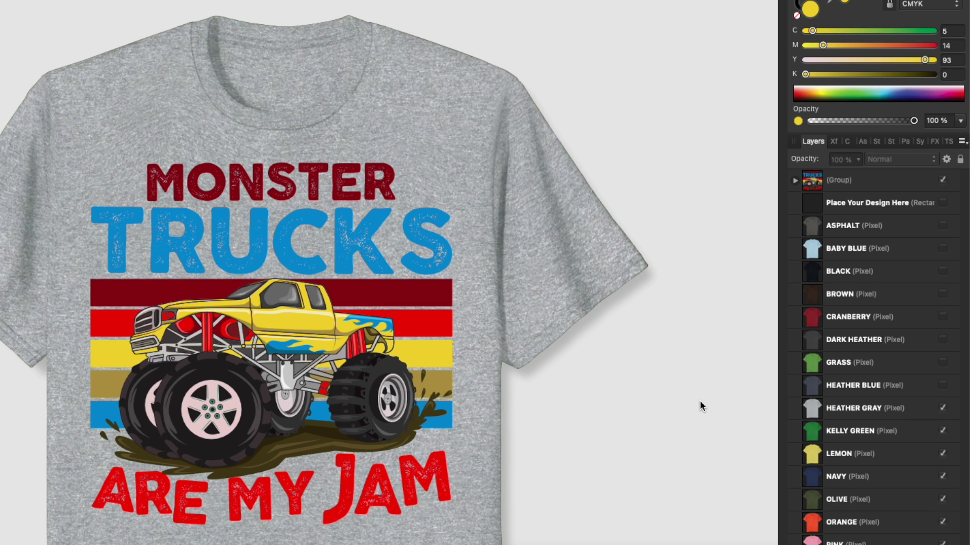
click(942, 409)
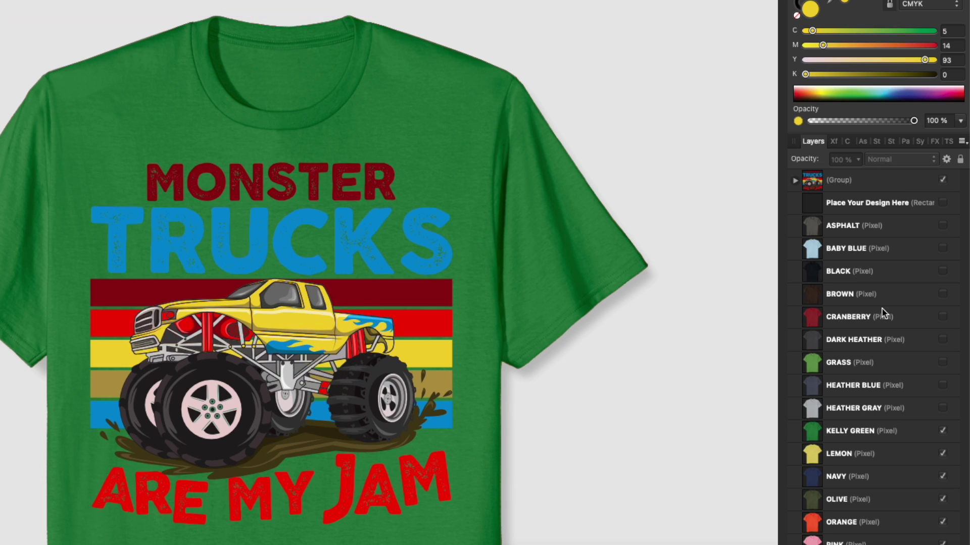
click(942, 431)
click(942, 454)
click(942, 477)
click(942, 500)
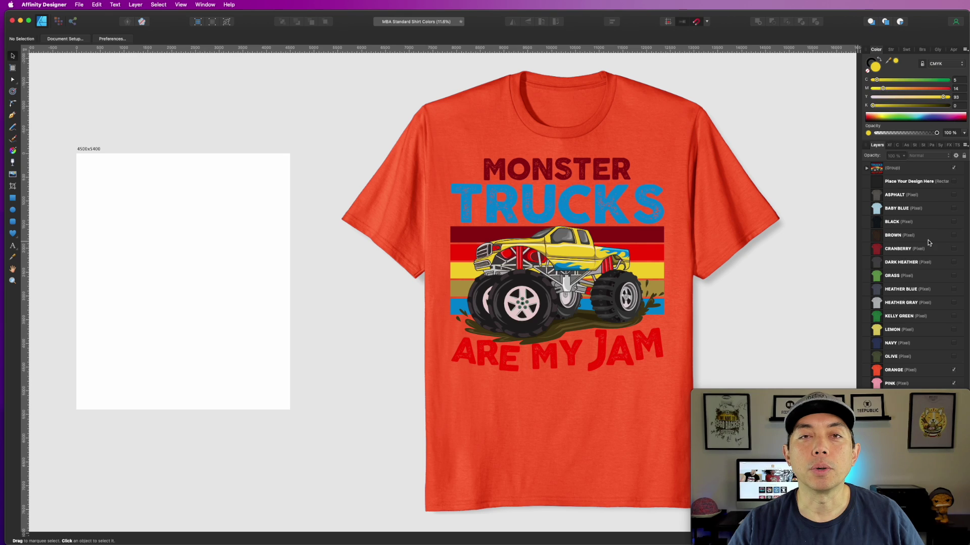
Step: Make all hidden shirt colour layers visible again, from Olive back up to Asphalt
click(942, 499)
click(954, 343)
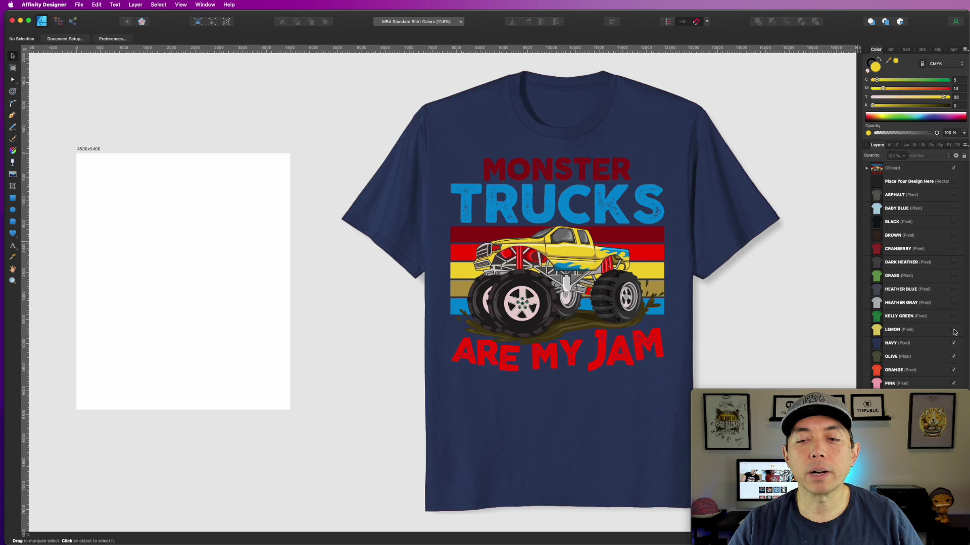
click(954, 329)
click(954, 316)
click(954, 303)
click(954, 289)
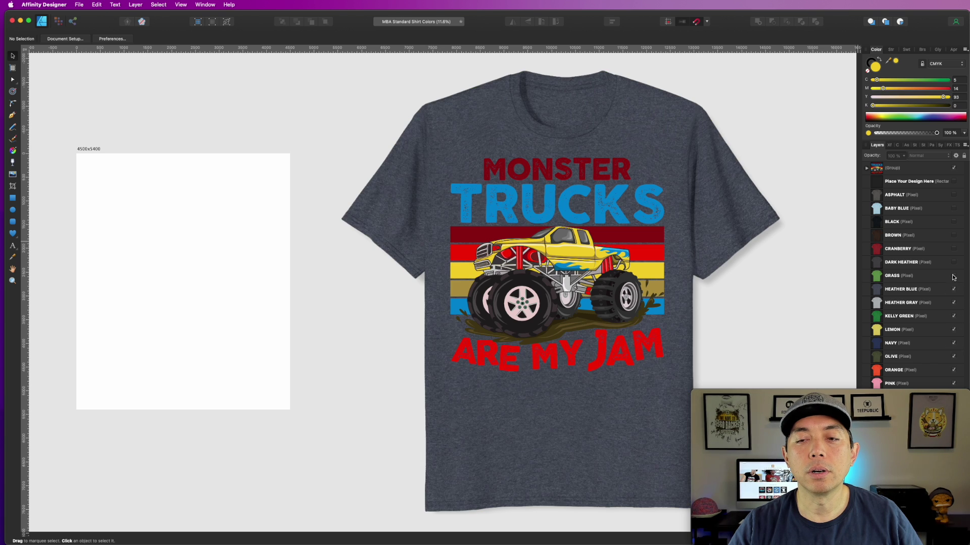
click(954, 276)
click(954, 262)
click(954, 248)
click(954, 235)
click(954, 222)
click(954, 208)
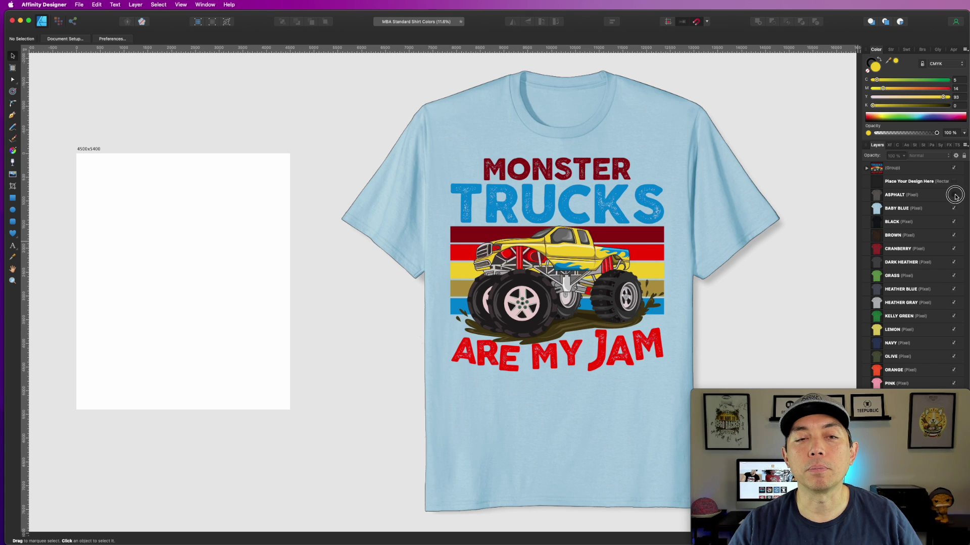
click(954, 194)
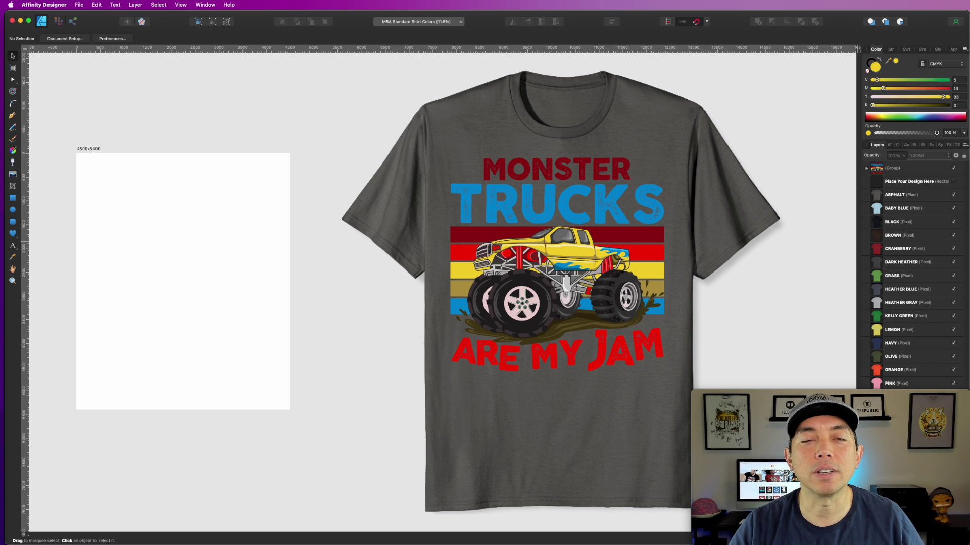
Step: Select all seven letters of the word MONSTER inside the nested design group and group them
click(596, 172)
double_click(596, 173)
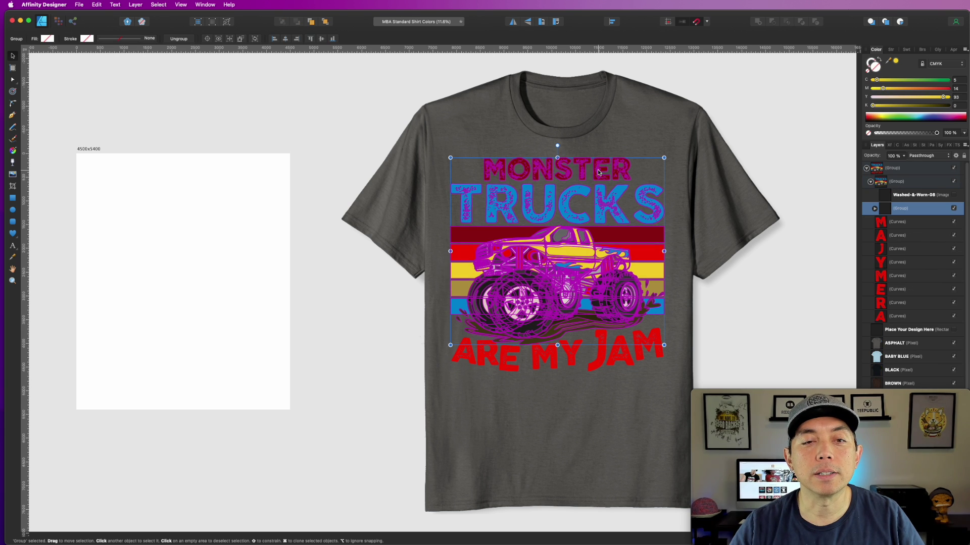
double_click(598, 173)
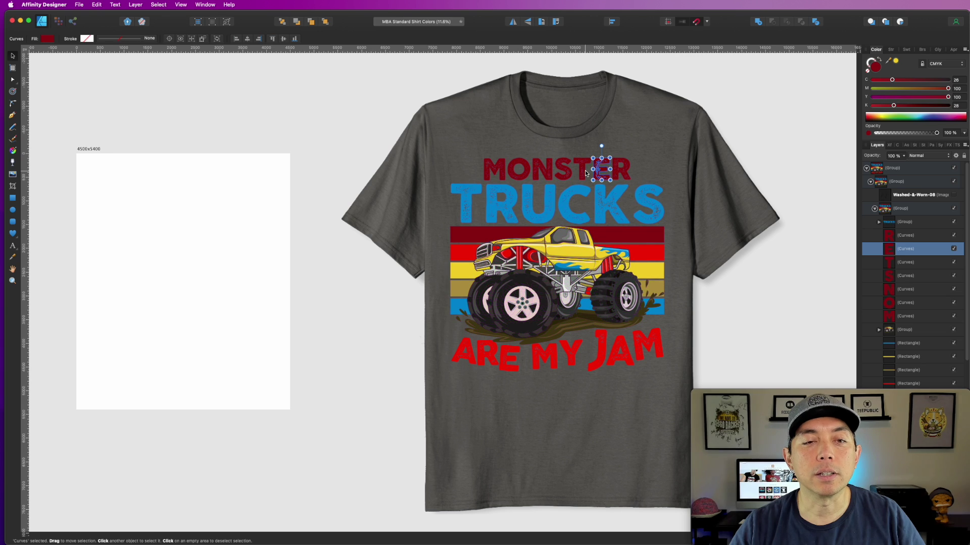
shift+click(317, 201)
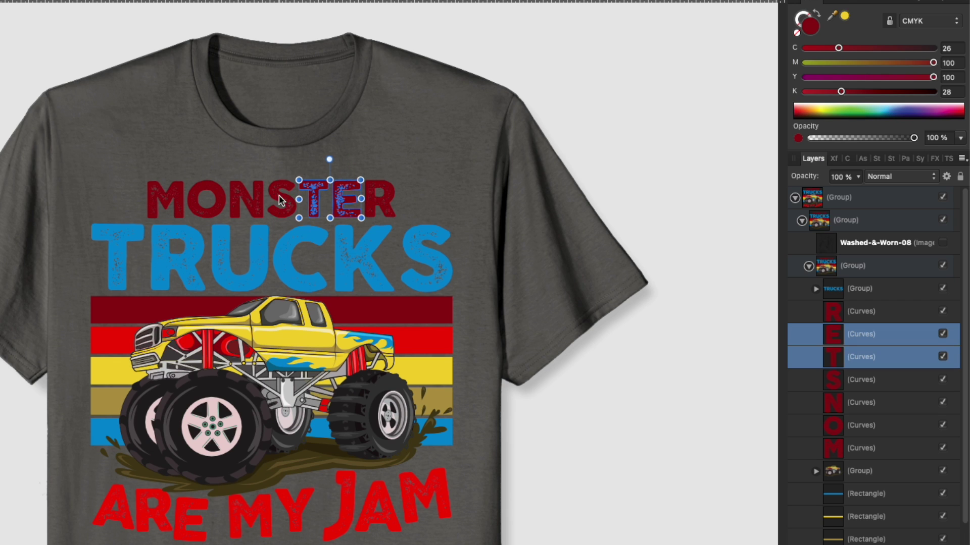
shift+click(282, 198)
shift+click(238, 199)
shift+click(208, 199)
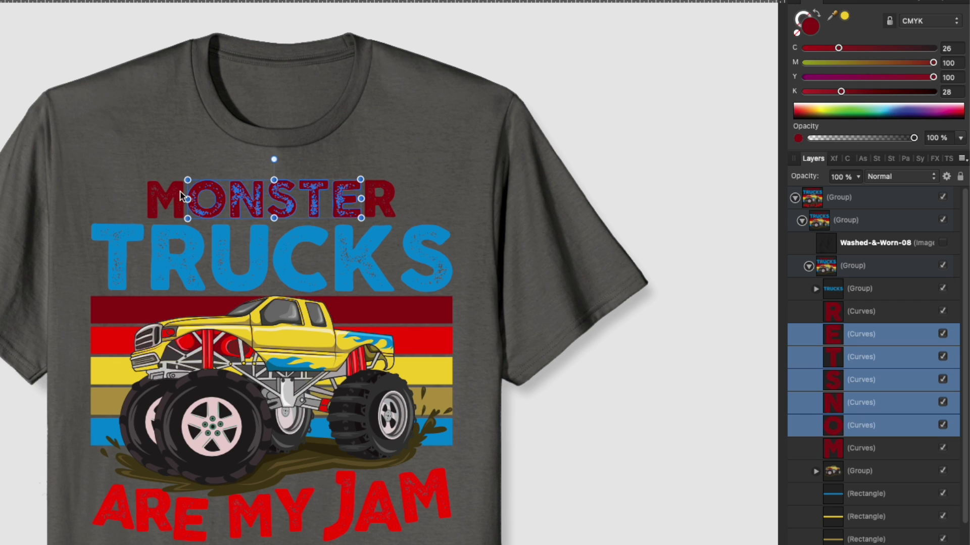
shift+click(172, 200)
shift+click(377, 205)
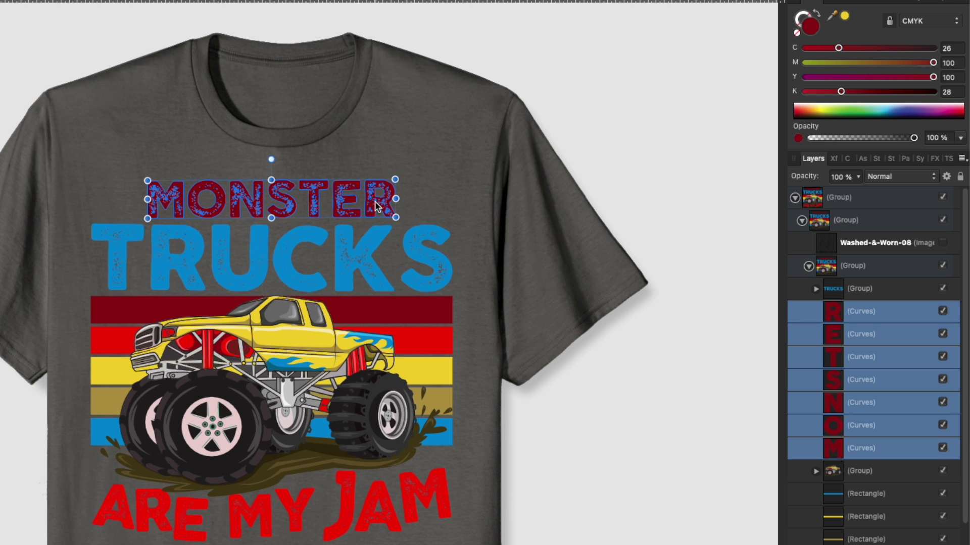
key(ctrl+g)
Step: Fill the MONSTER lettering with white by setting C, M, Y and K to 0
click(802, 93)
click(804, 77)
click(804, 63)
click(804, 48)
Step: Fill the TRUCKS lettering with the truck's yellow
click(365, 251)
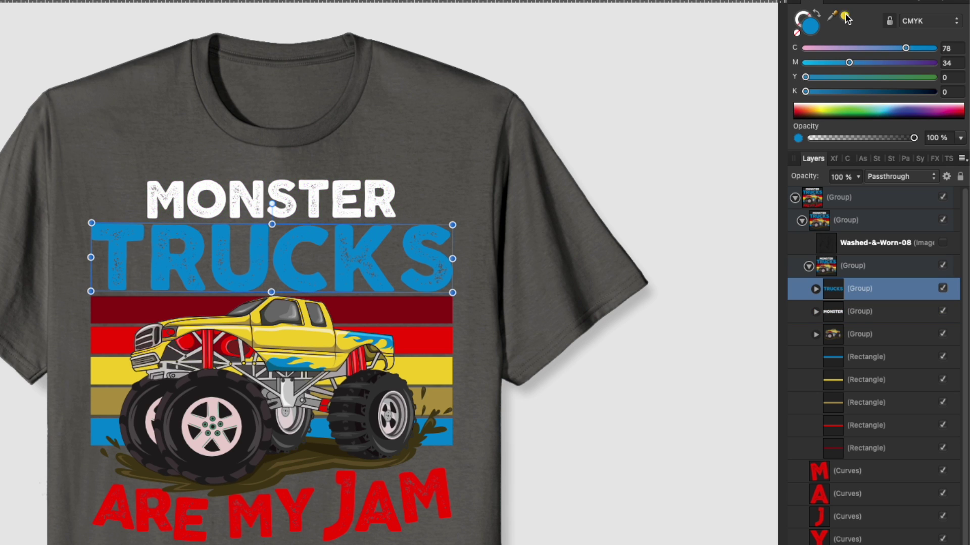
drag(845, 18, 308, 334)
click(844, 15)
Step: Group all the letters of ARE MY JAM and fill the group with the same yellow (C 5, M 14, Y 93, K 0)
click(376, 511)
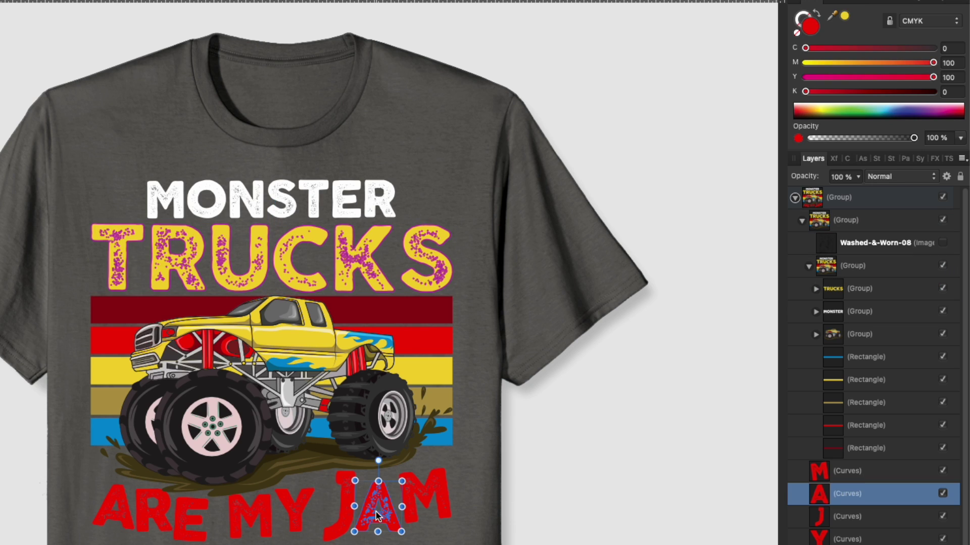
shift+click(424, 493)
shift+click(347, 503)
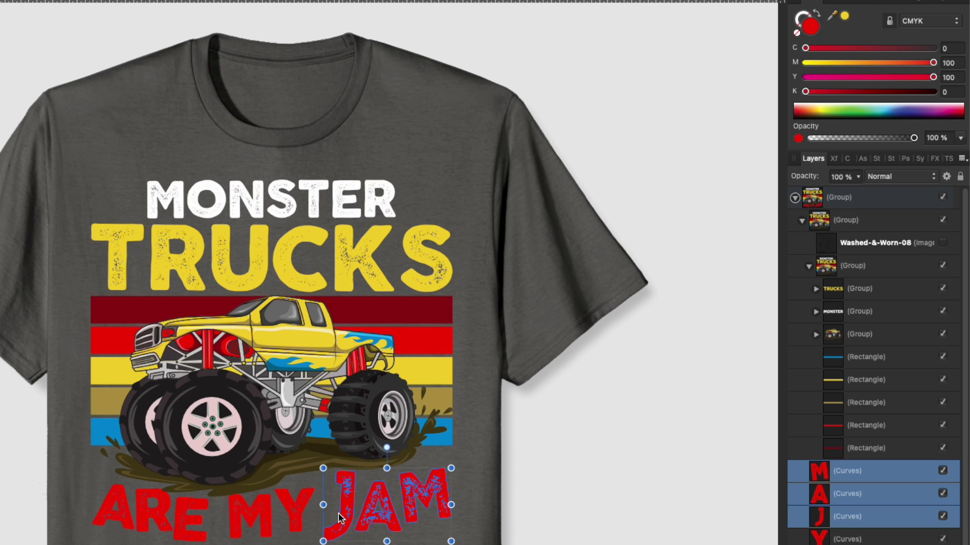
shift+click(301, 516)
shift+click(249, 515)
shift+click(191, 508)
shift+click(154, 509)
shift+click(119, 500)
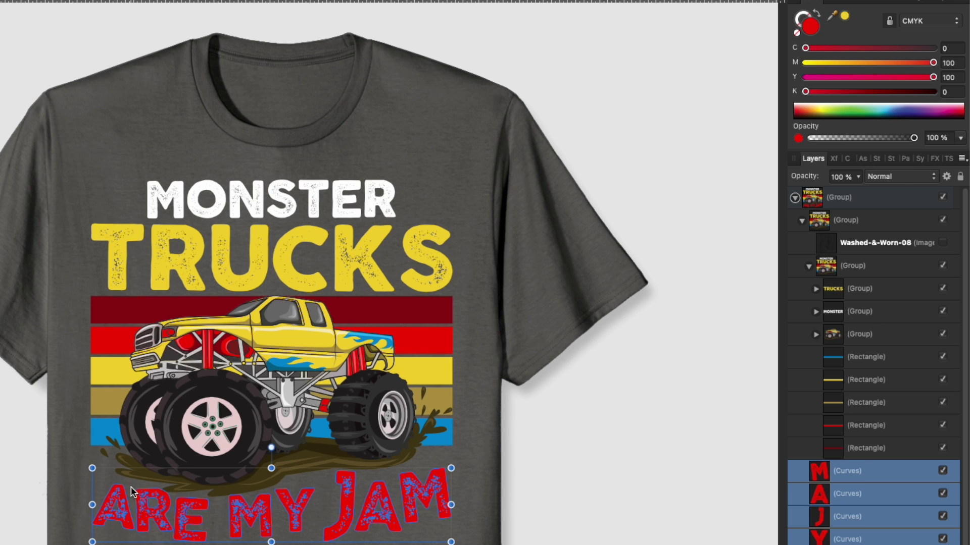
key(ctrl+g)
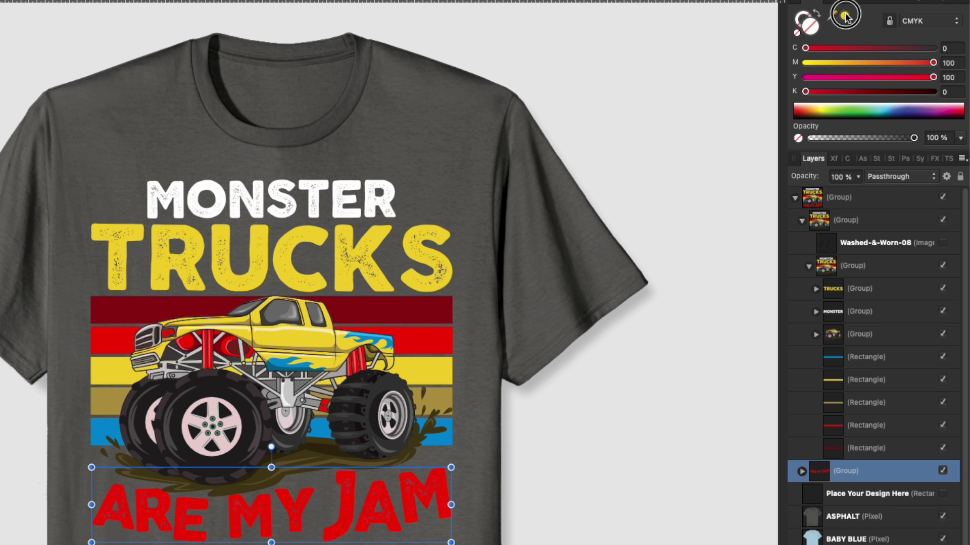
click(844, 16)
Step: Select the TRUCKS lettering group within the design and change its fill to white, with C, M, Y and K at 0
click(370, 251)
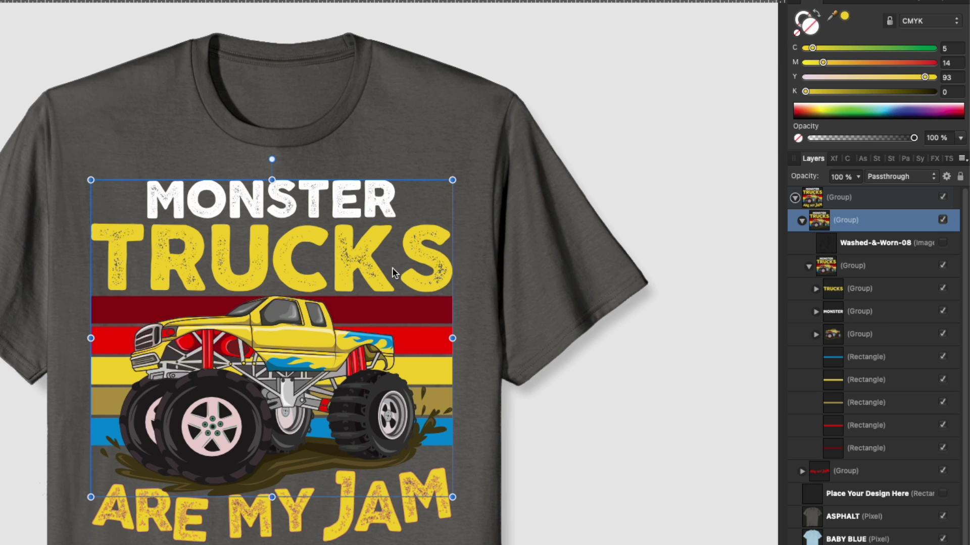
double_click(353, 251)
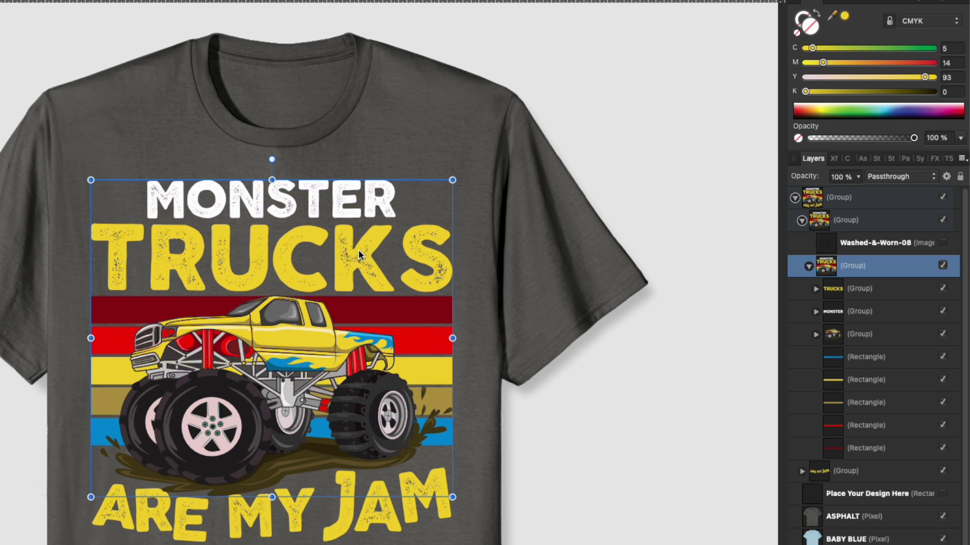
double_click(359, 249)
click(806, 62)
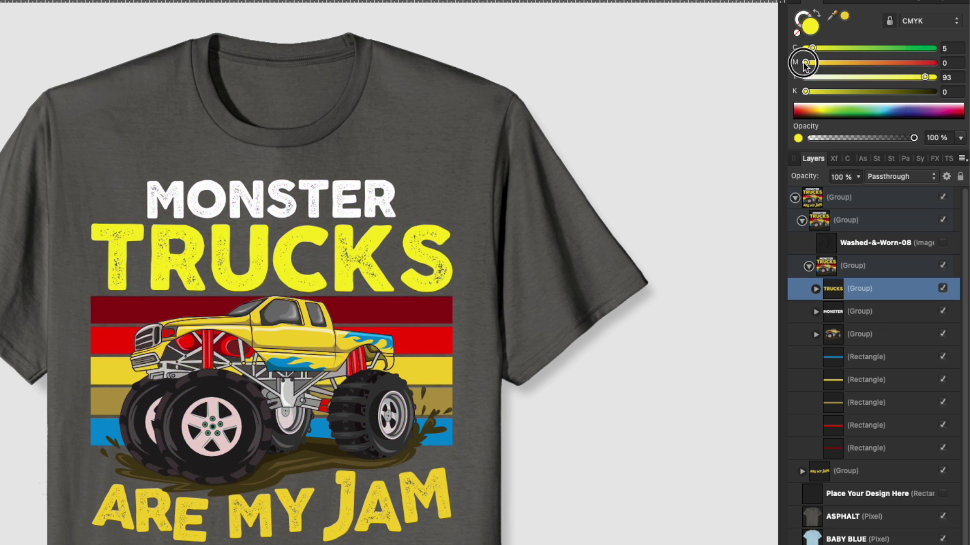
click(806, 78)
click(806, 48)
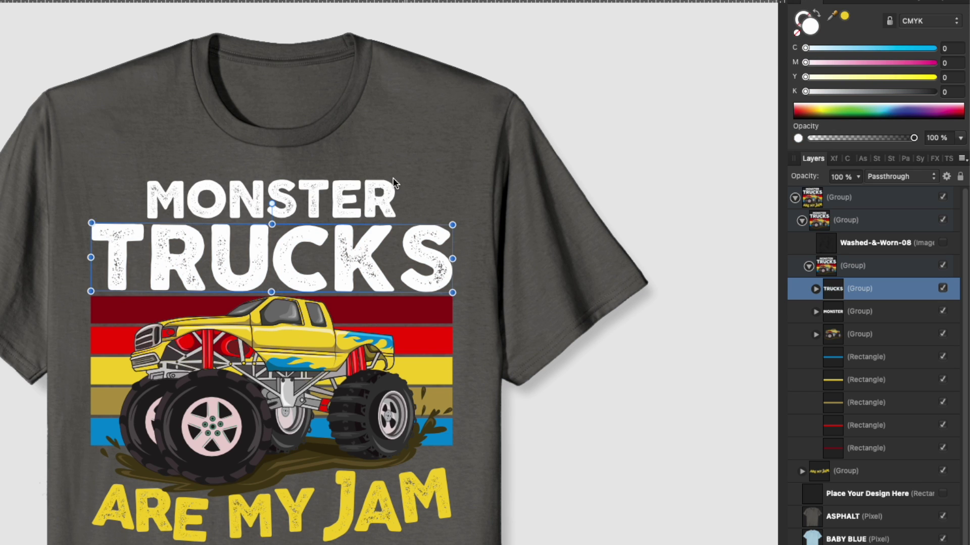
Step: Fill the MONSTER lettering with the yellow, deselect it and collapse the design's layer groups
click(382, 179)
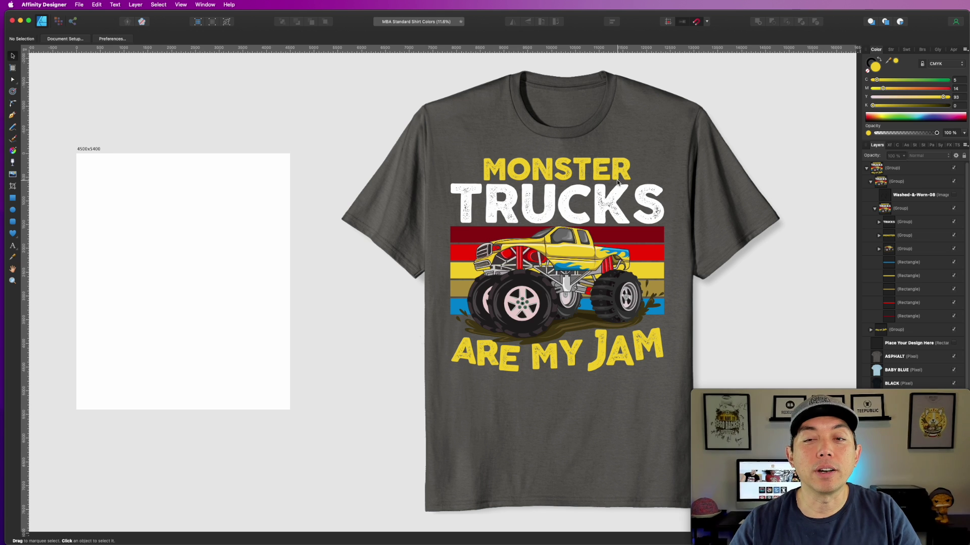
click(870, 182)
click(866, 170)
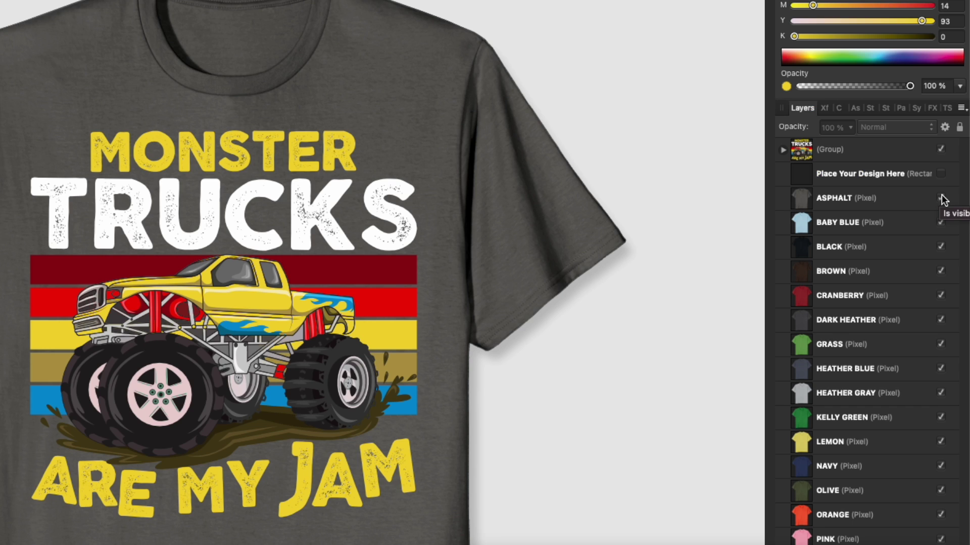
Step: Preview the design on each shirt colour down to NAVY by hiding the shirt layers one by one from ASPHALT through LEMON
click(953, 196)
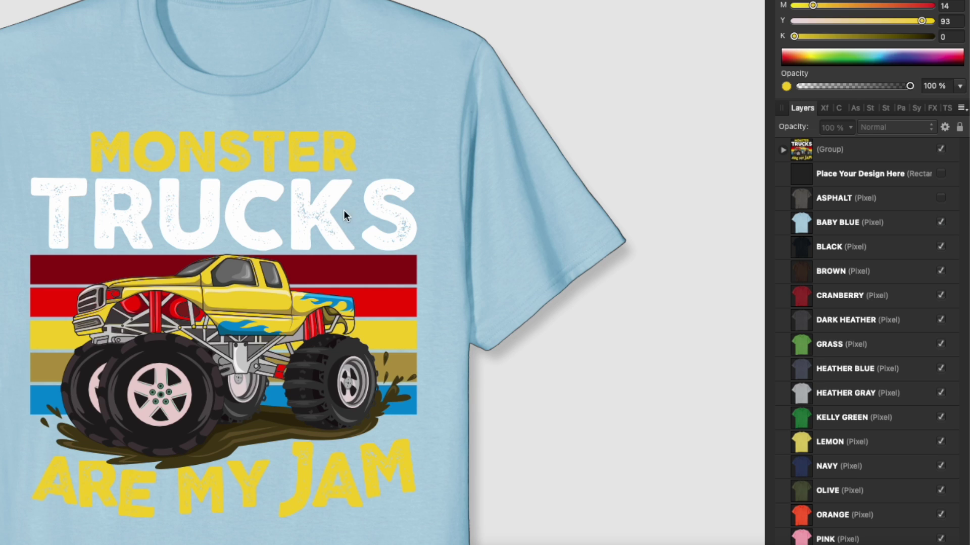
click(940, 223)
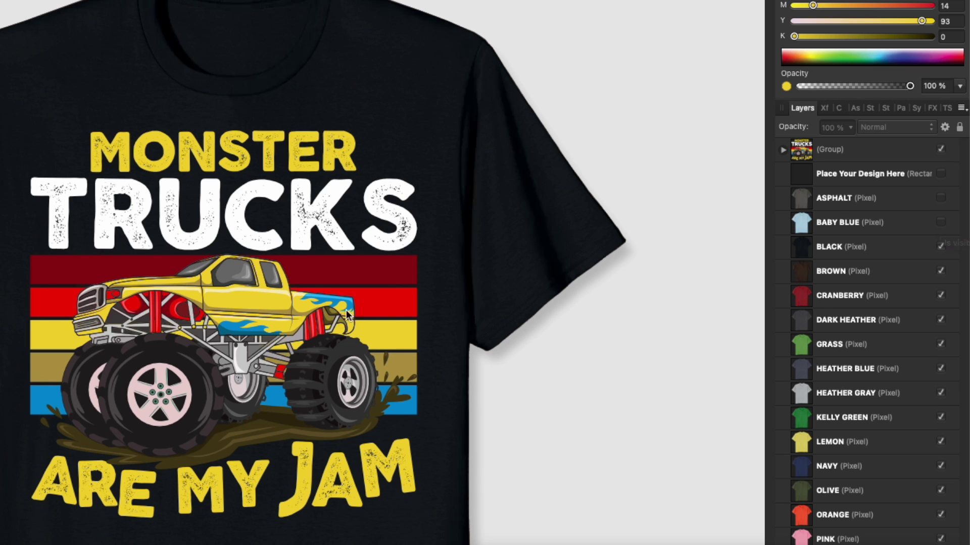
click(941, 246)
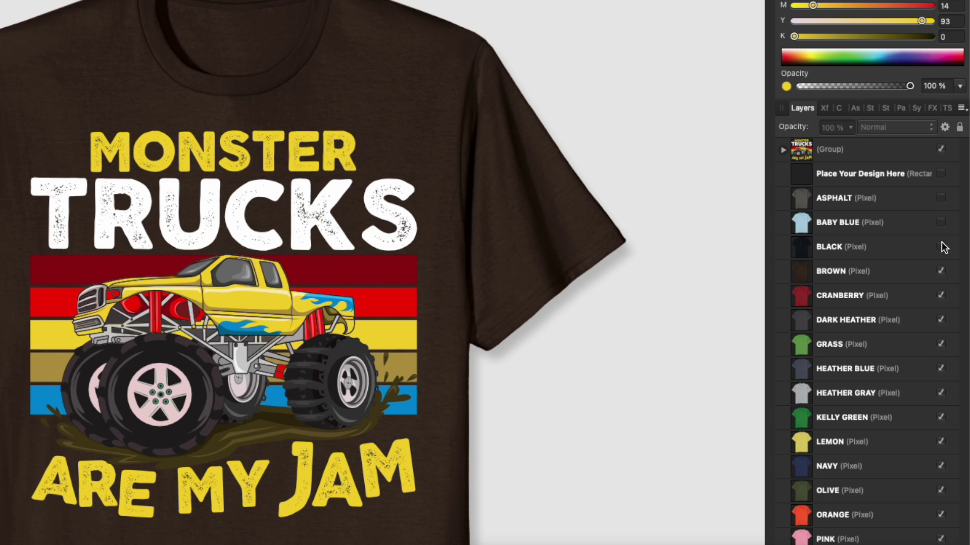
click(941, 272)
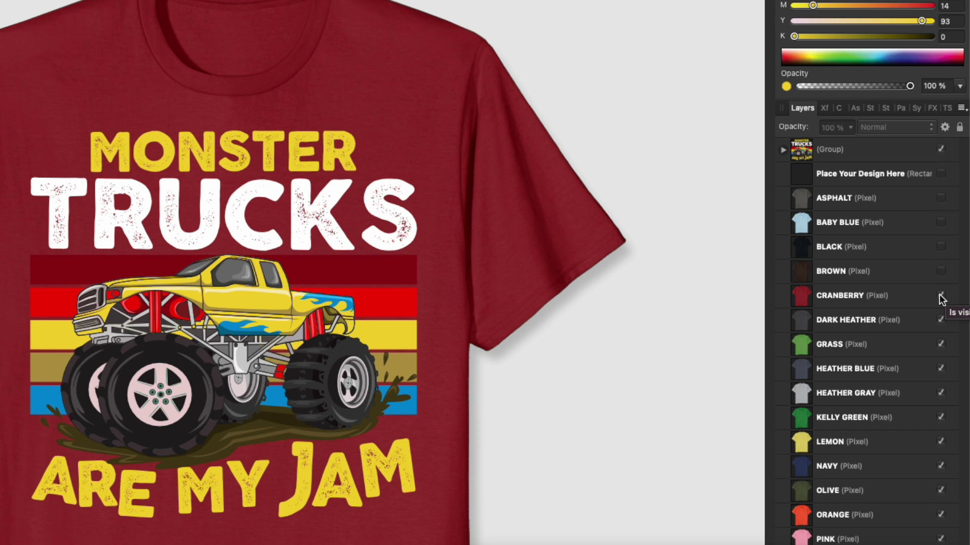
click(940, 296)
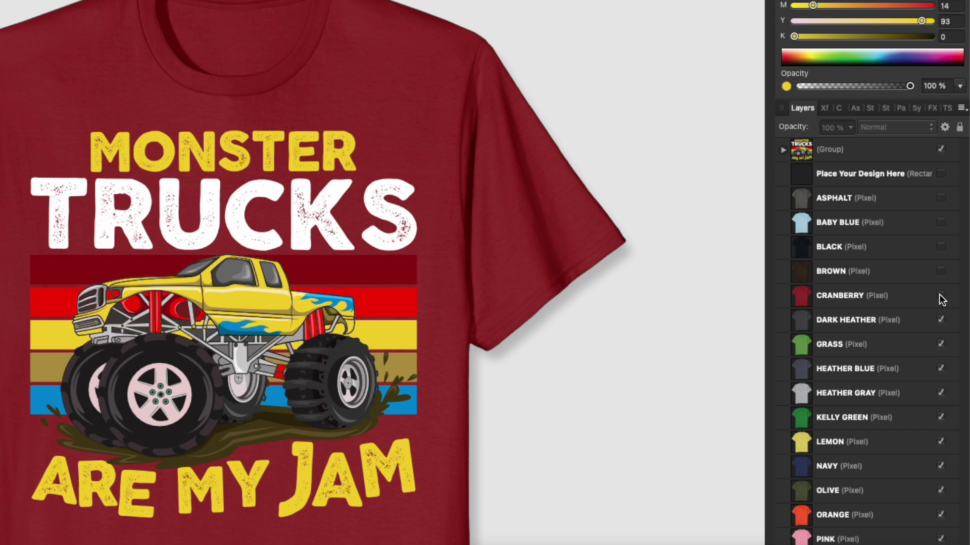
click(942, 321)
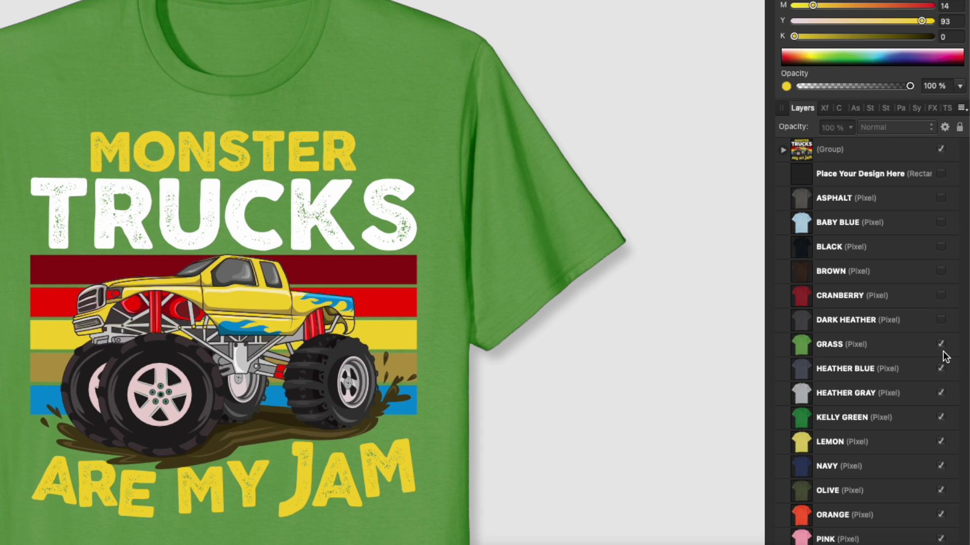
click(941, 346)
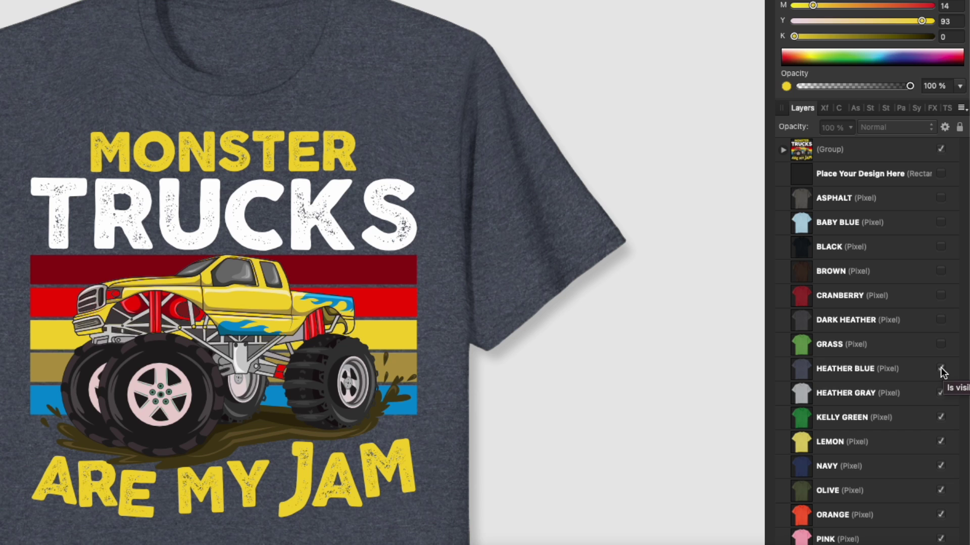
click(941, 369)
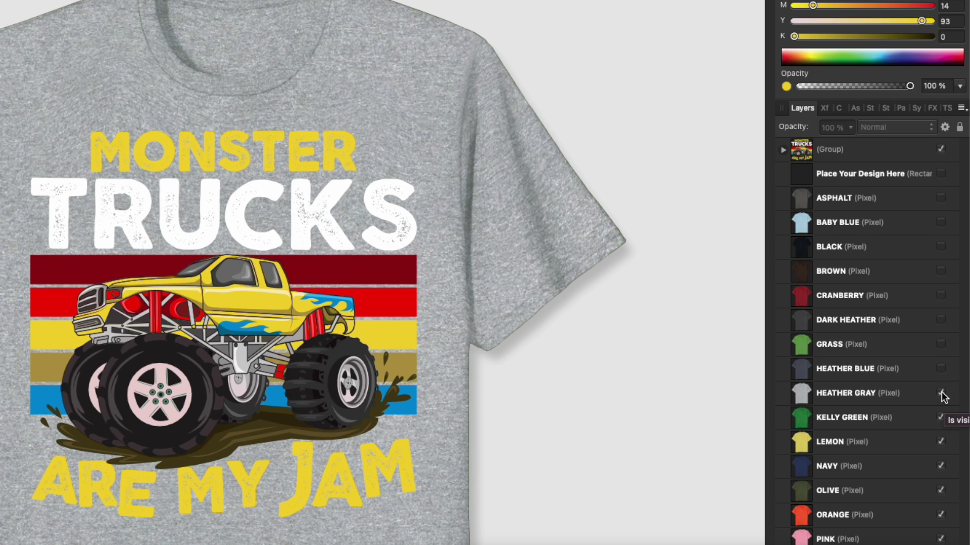
click(941, 394)
click(941, 418)
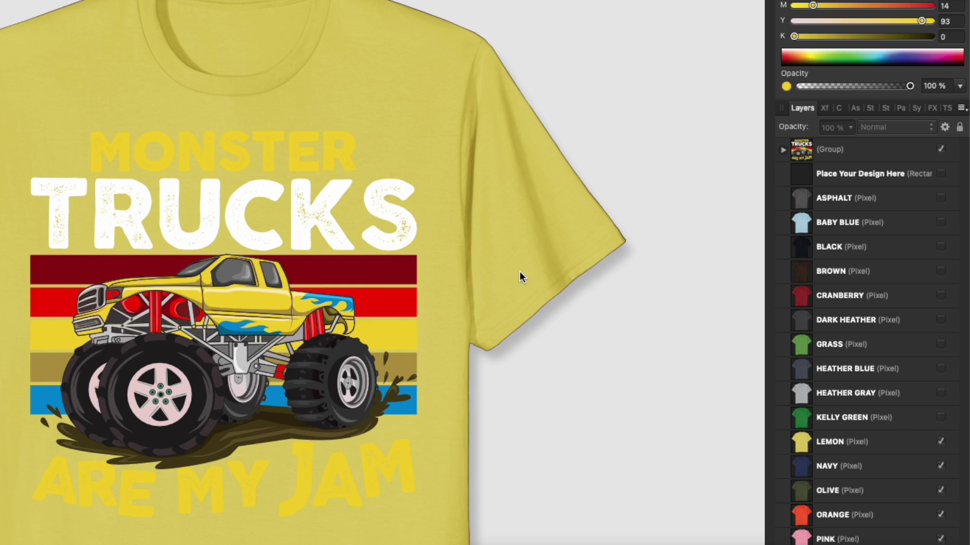
click(941, 442)
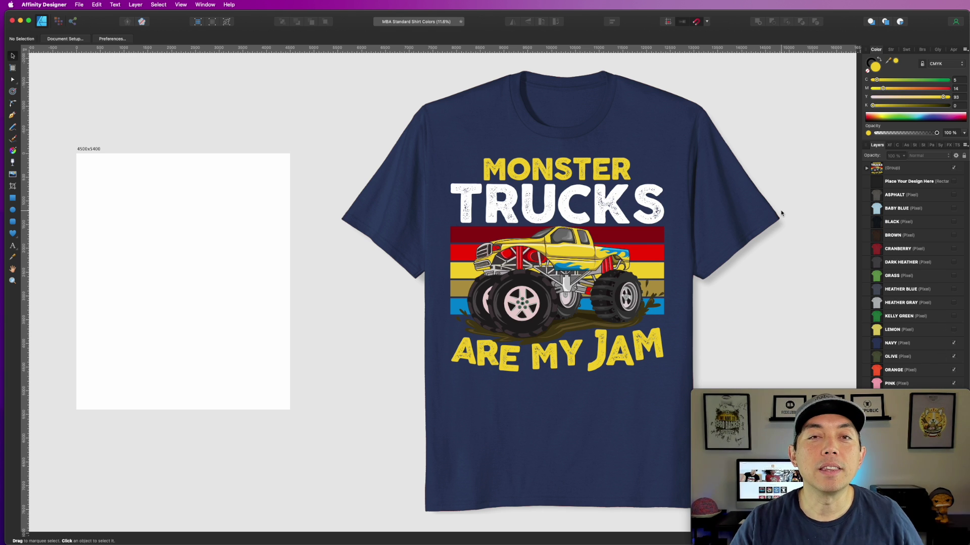
Step: Move the Monster Trucks design group off the navy shirt onto the blank 4500x5400 artboard, fitted to its width
click(426, 151)
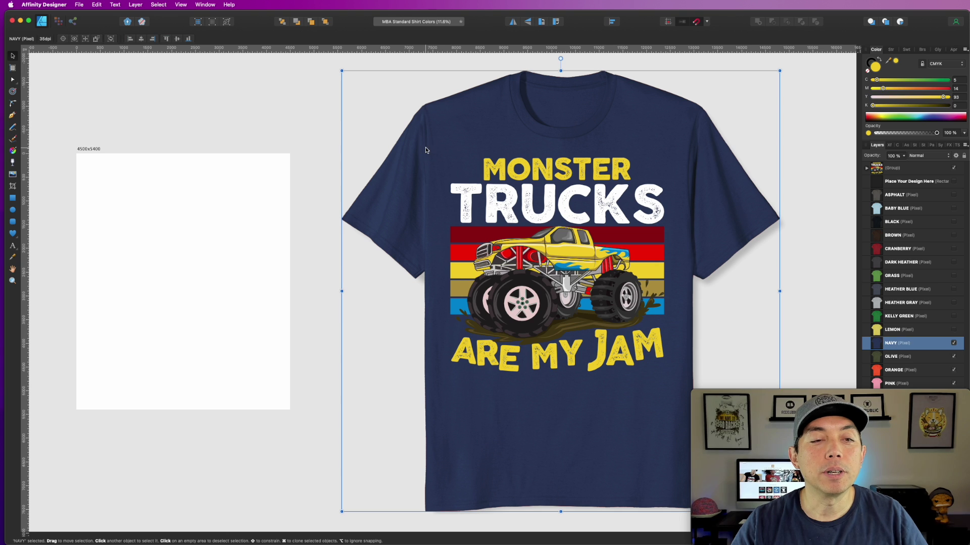
click(593, 172)
drag(593, 172, 220, 177)
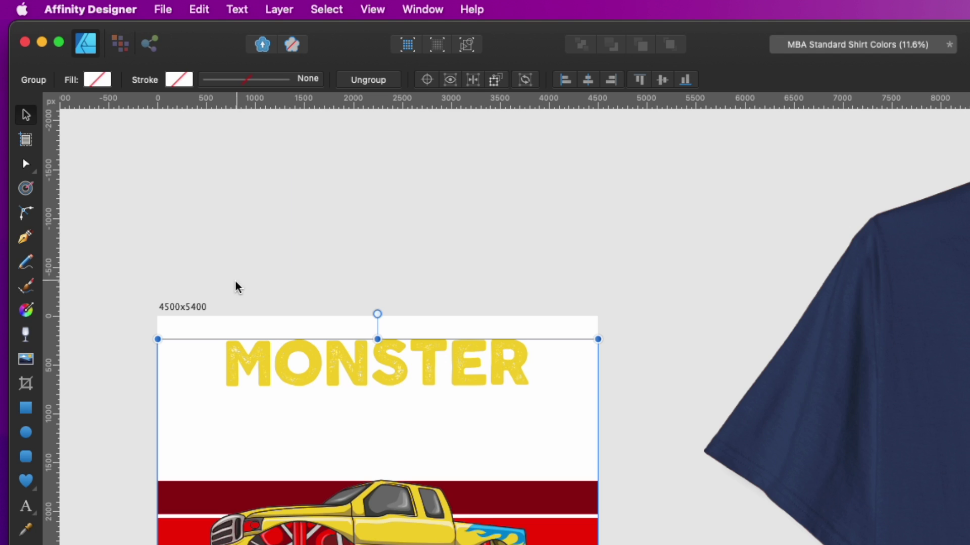
Step: Select the 4500x5400 artboard, open its export settings for a 4500 × 5400 px PNG and check the export area choices
click(94, 150)
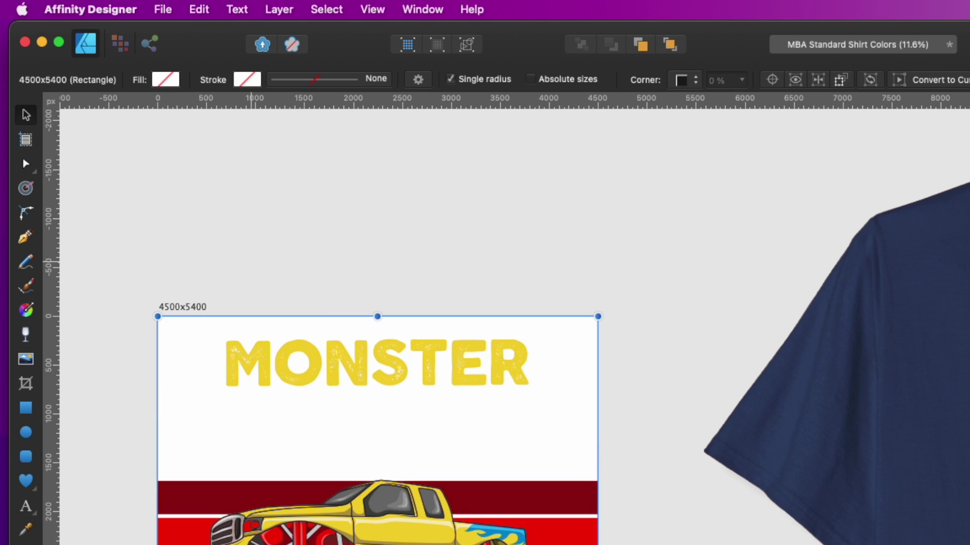
click(163, 7)
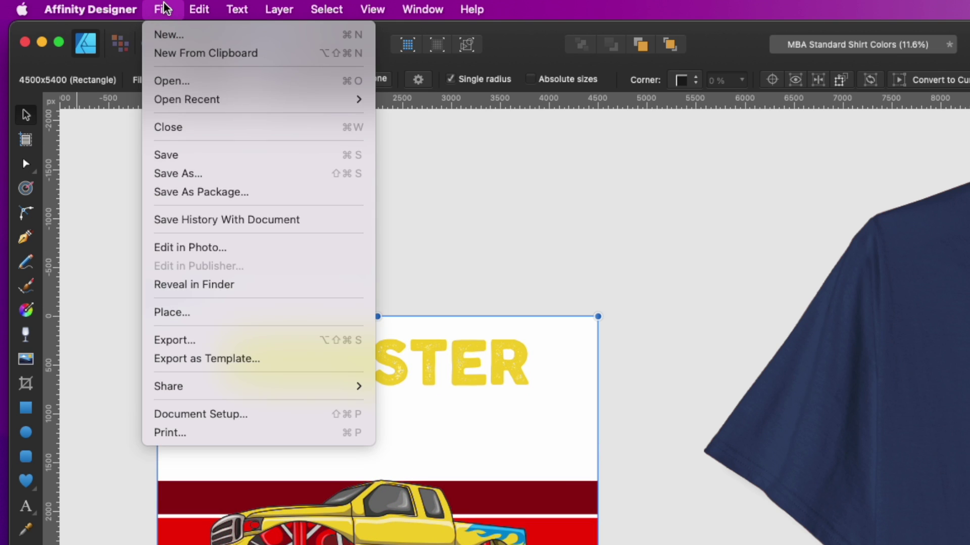
click(176, 339)
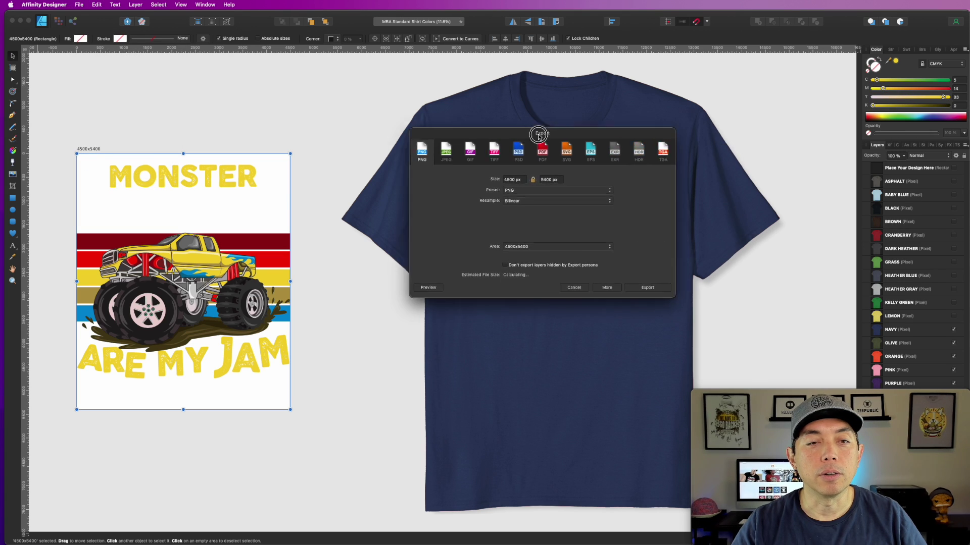
drag(539, 135, 465, 136)
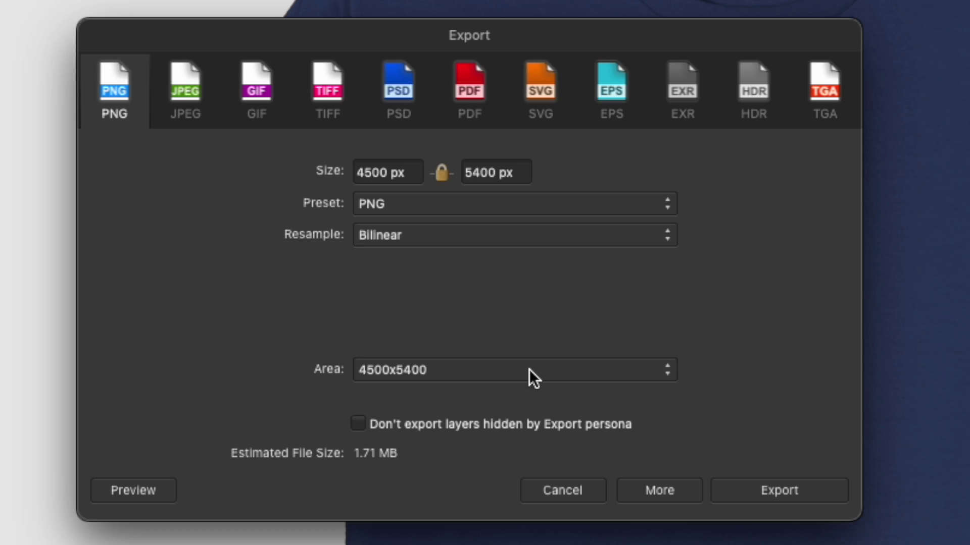
click(529, 368)
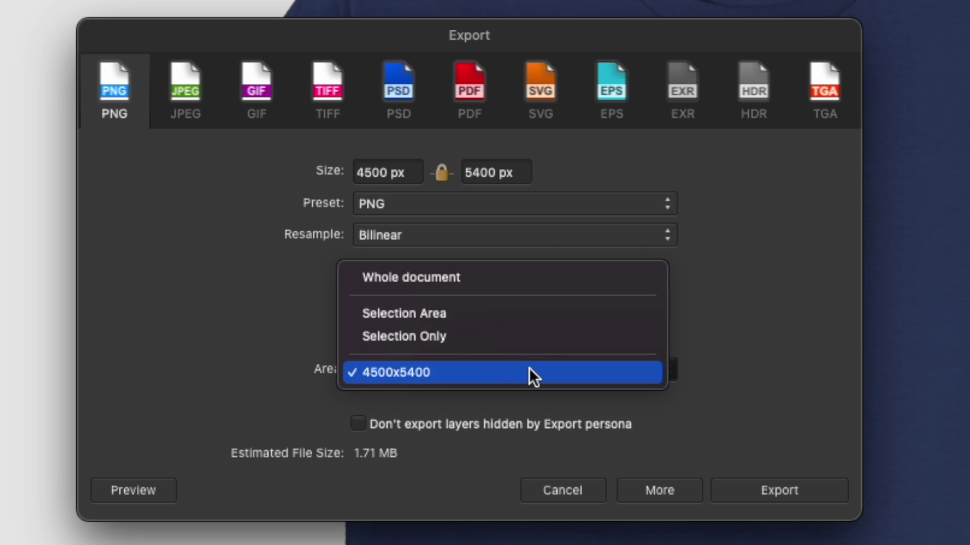
click(465, 344)
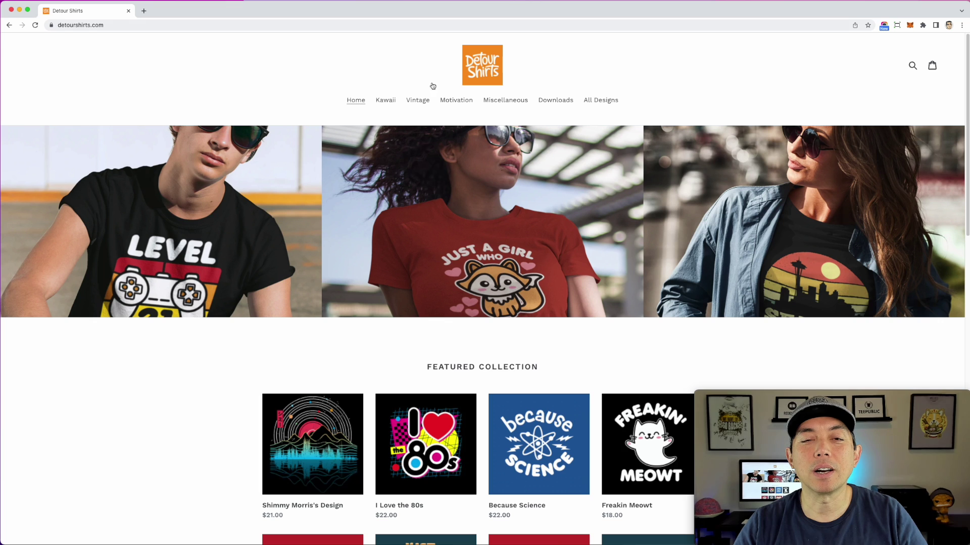
Step: In the browser, open the Downloads collection on detourshirts.com and look through the downloadable products offered there
click(555, 104)
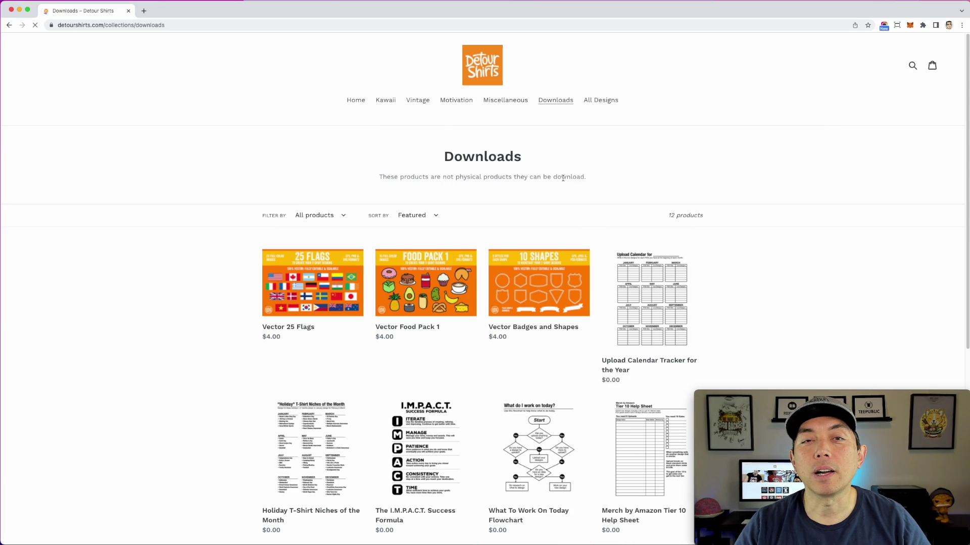
scroll(628, 251, down, 5)
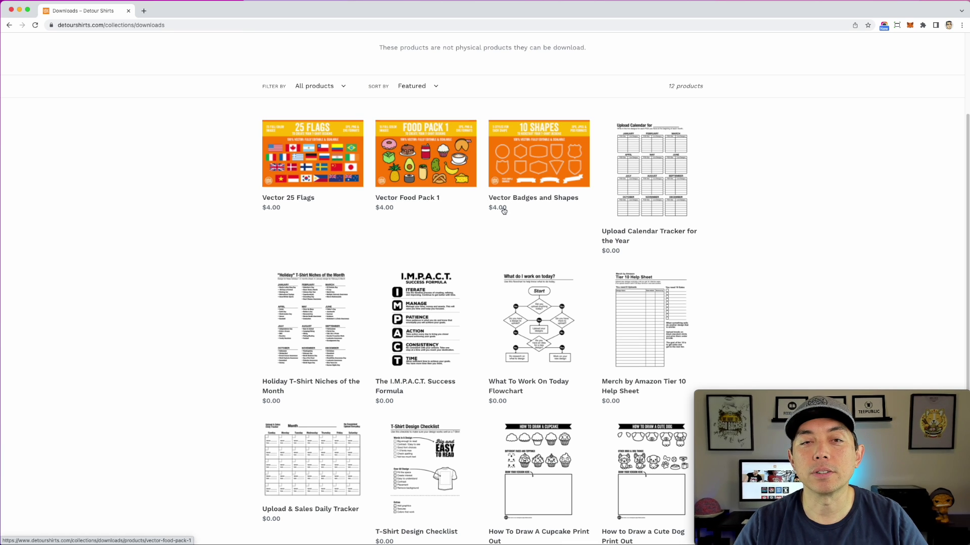
scroll(492, 217, down, 2)
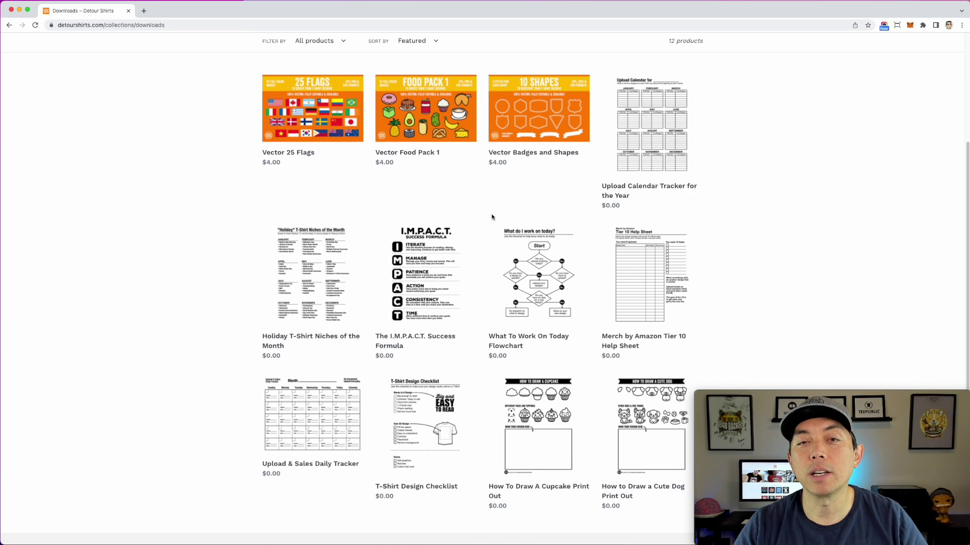
scroll(492, 217, down, 1)
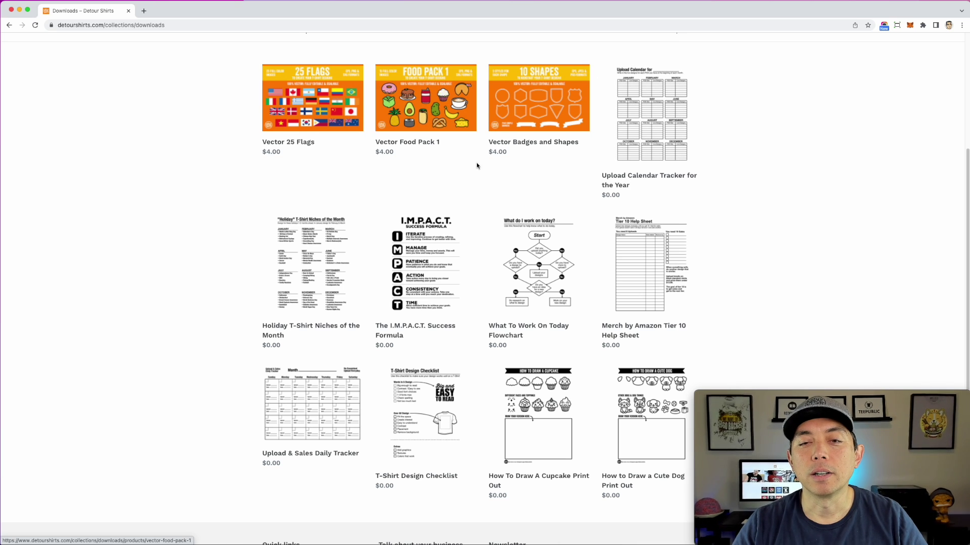
scroll(486, 180, down, 1)
scroll(487, 179, down, 1)
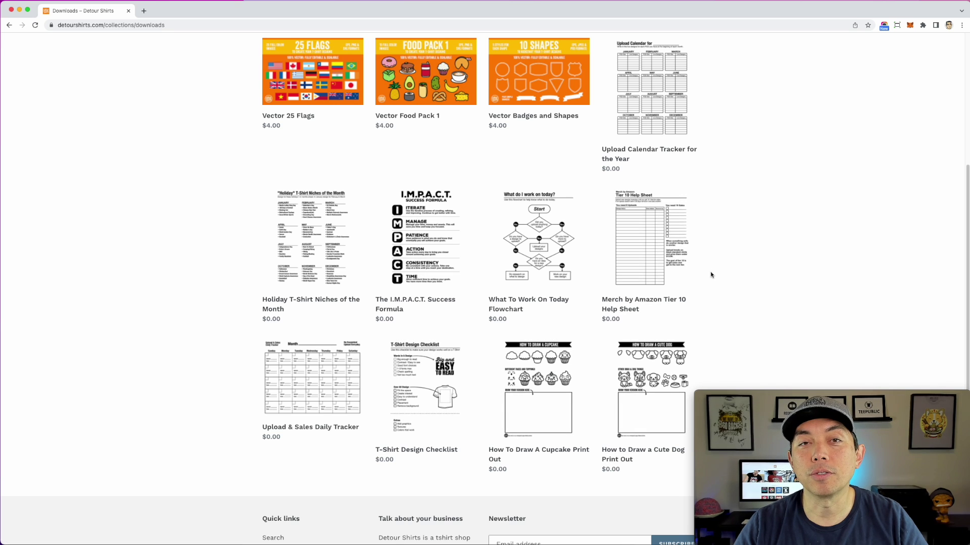
scroll(707, 275, up, 2)
scroll(710, 275, up, 1)
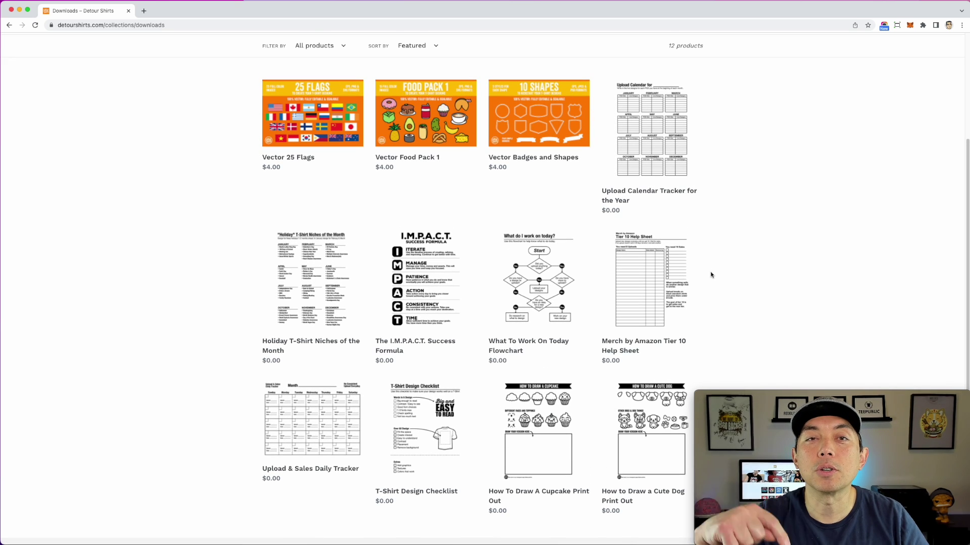
scroll(707, 273, up, 2)
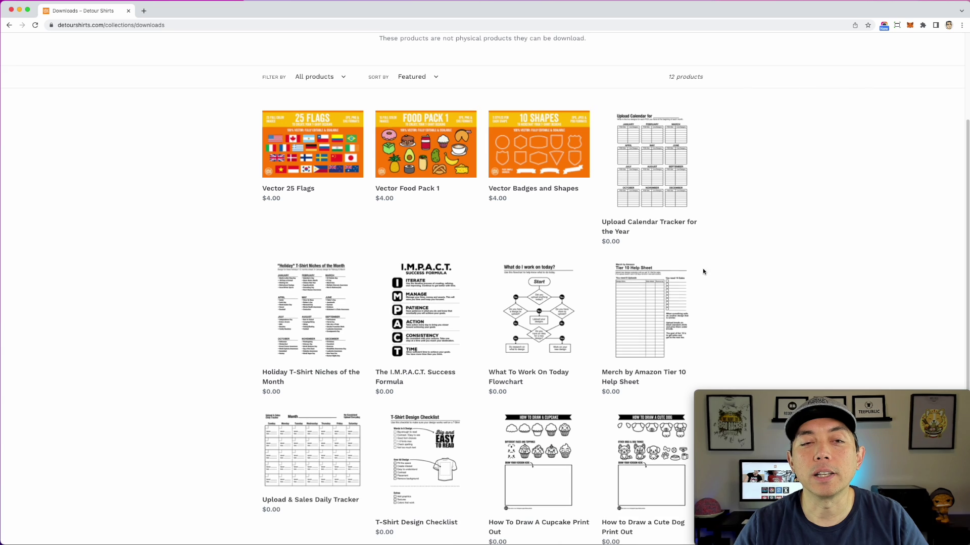